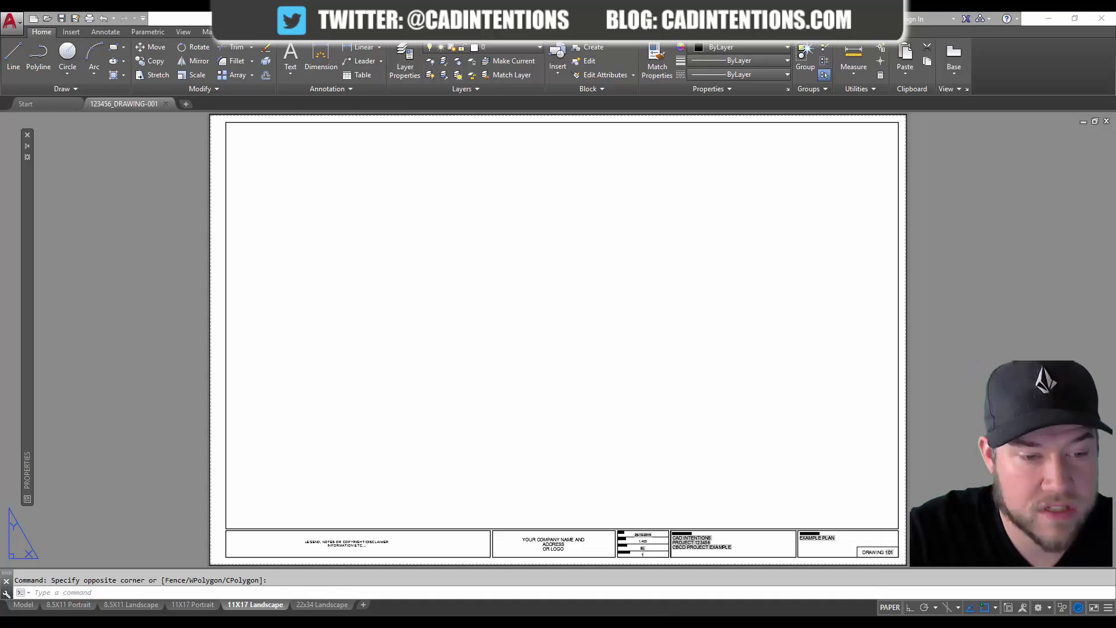
# - Start an MText box in the sheet's upper-left area and widen it slightly
pyautogui.press('Escape')
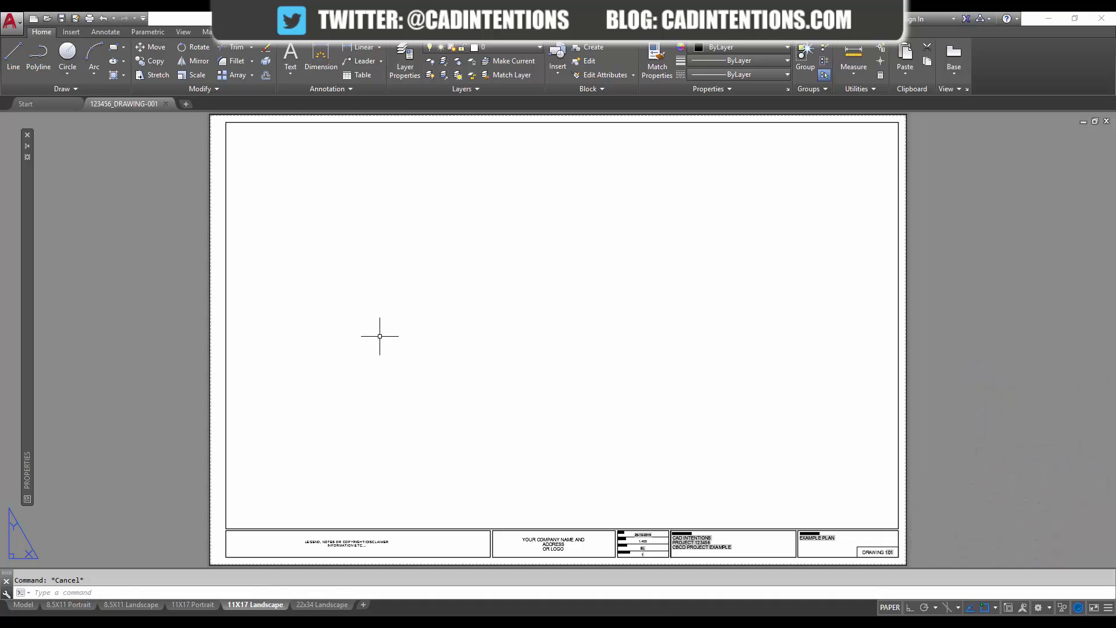
pyautogui.write('MT')
pyautogui.press('Return')
pyautogui.click(312, 249)
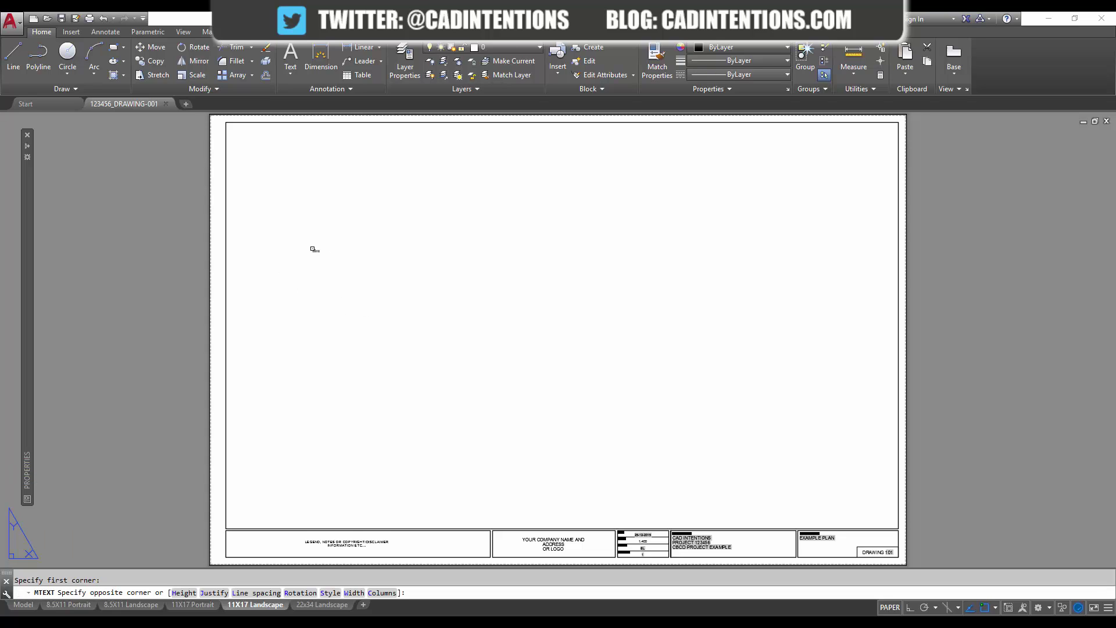
pyautogui.click(404, 263)
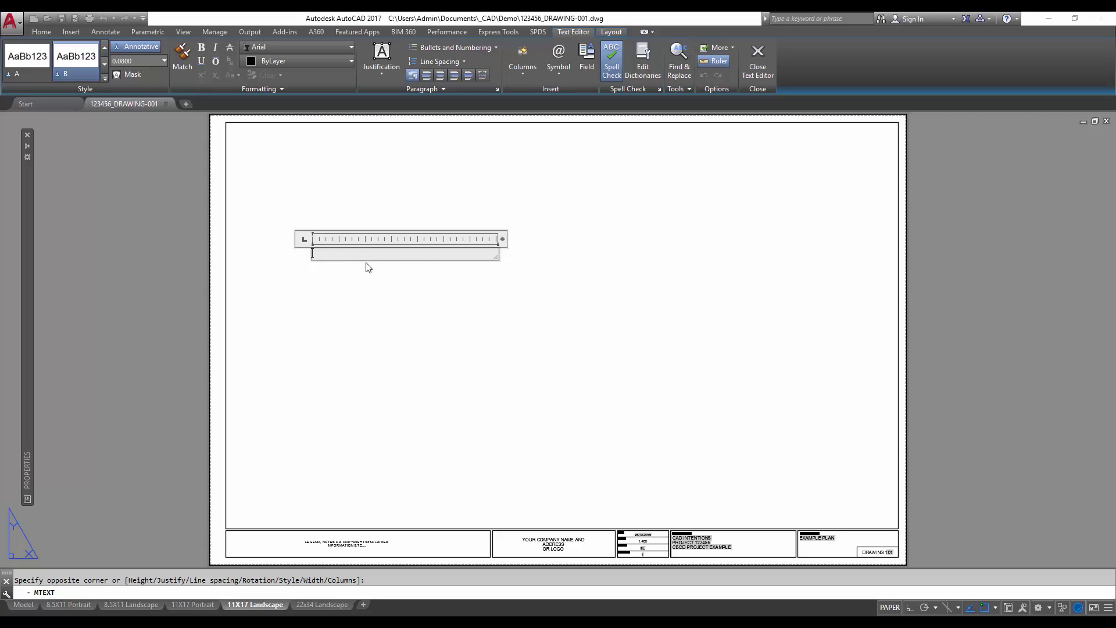
pyautogui.moveTo(503, 239); pyautogui.dragTo(508, 239)
# - From the MText context menu, insert a field and choose Document > Filename
pyautogui.rightClick(334, 255)
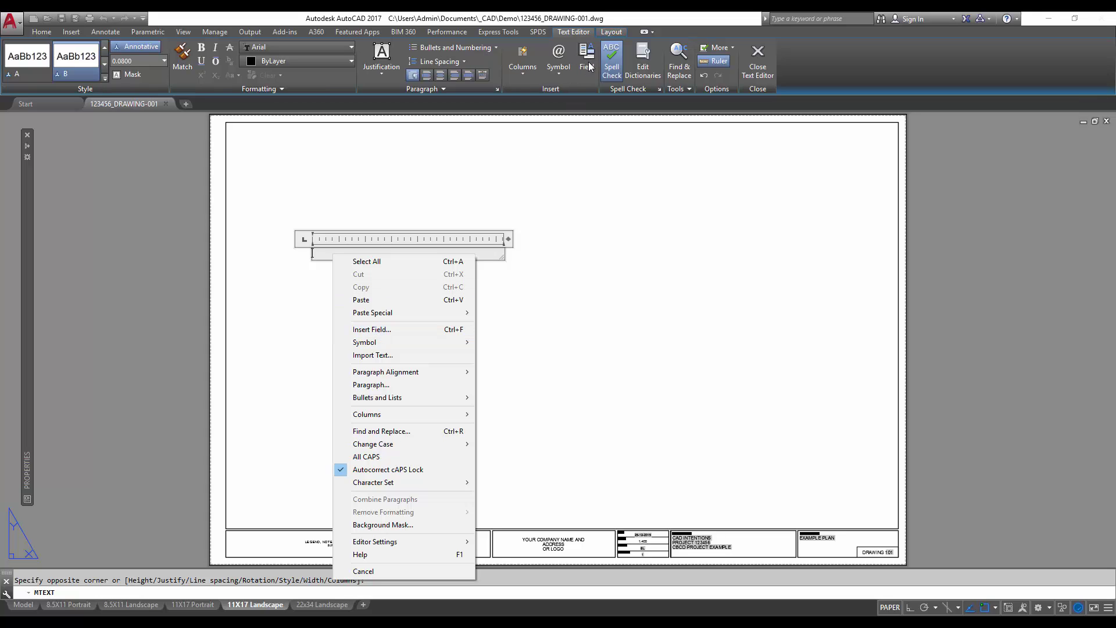
pyautogui.click(383, 330)
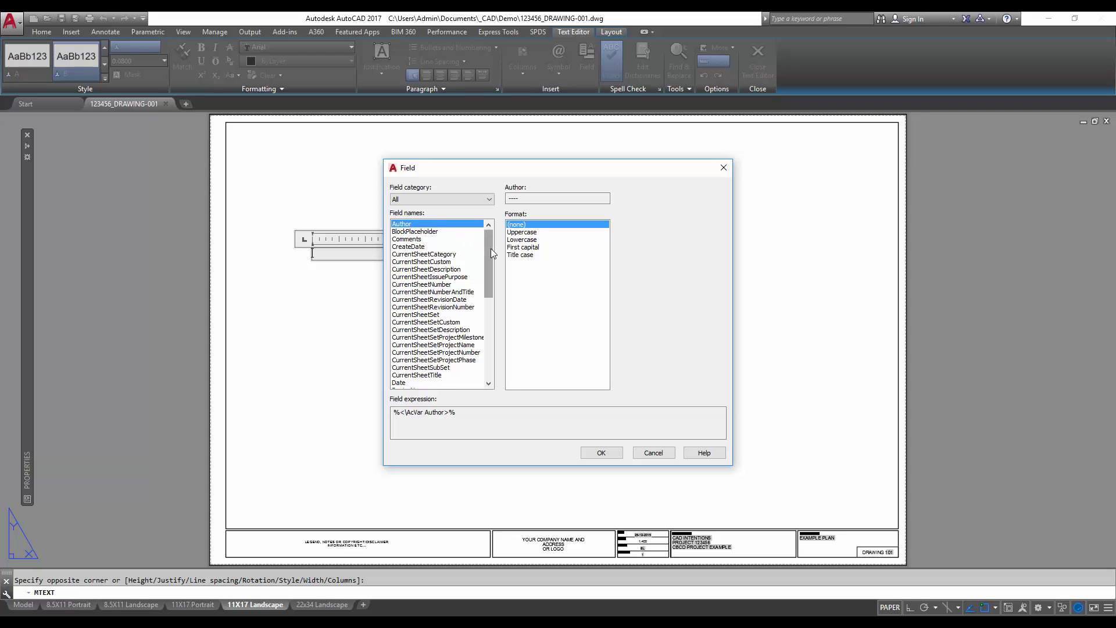
pyautogui.moveTo(491, 249)
pyautogui.mouseDown()
pyautogui.moveTo(491, 279)
pyautogui.moveTo(487, 237)
pyautogui.mouseUp()
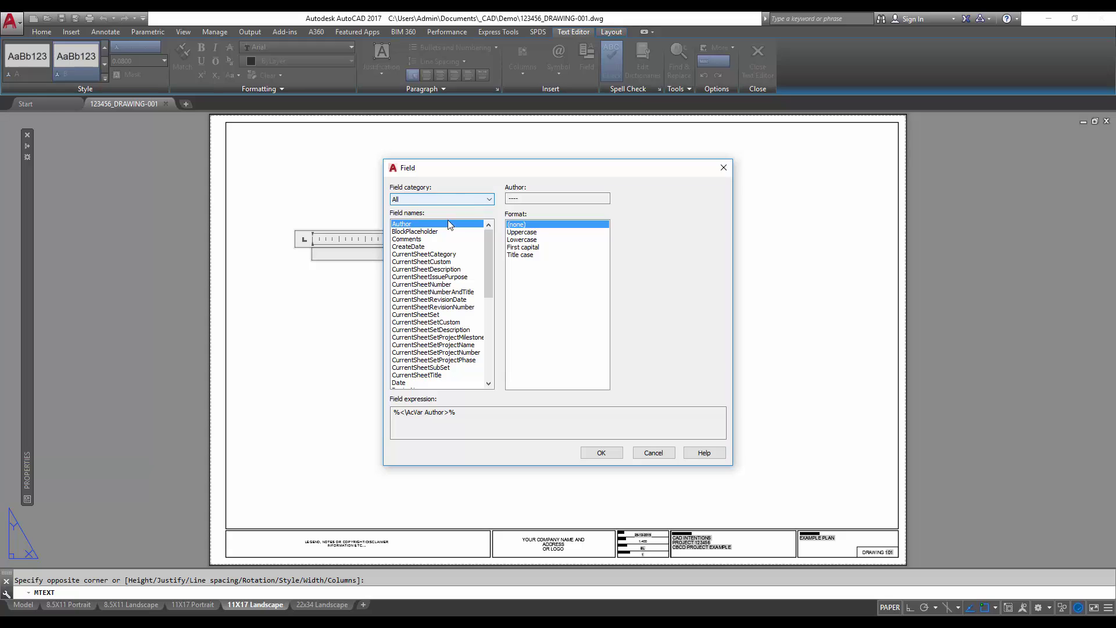
pyautogui.click(445, 200)
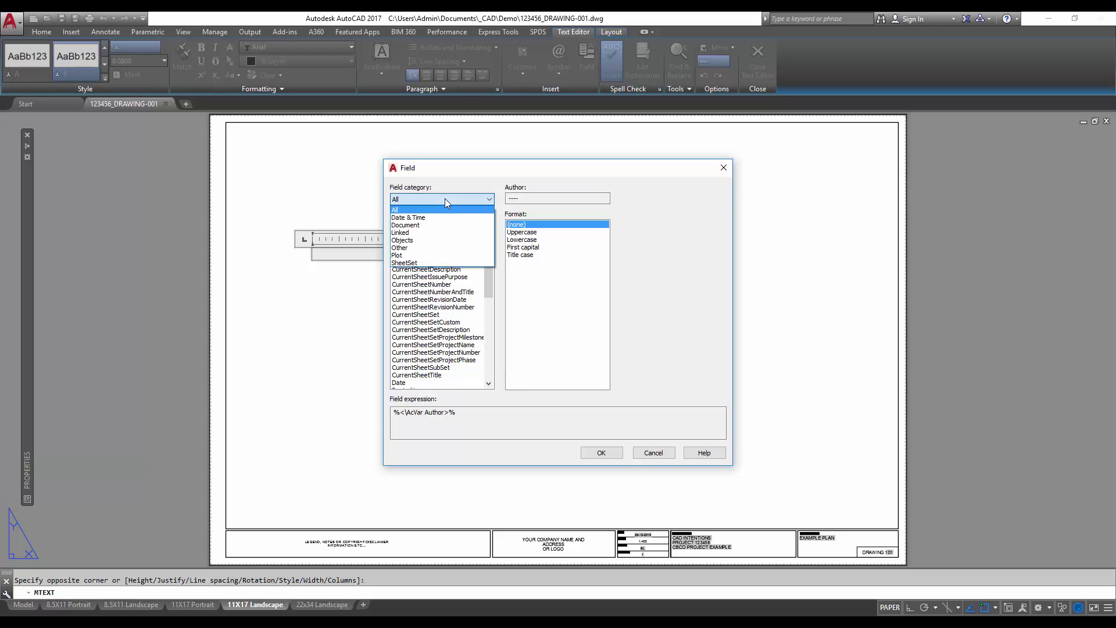
pyautogui.click(411, 226)
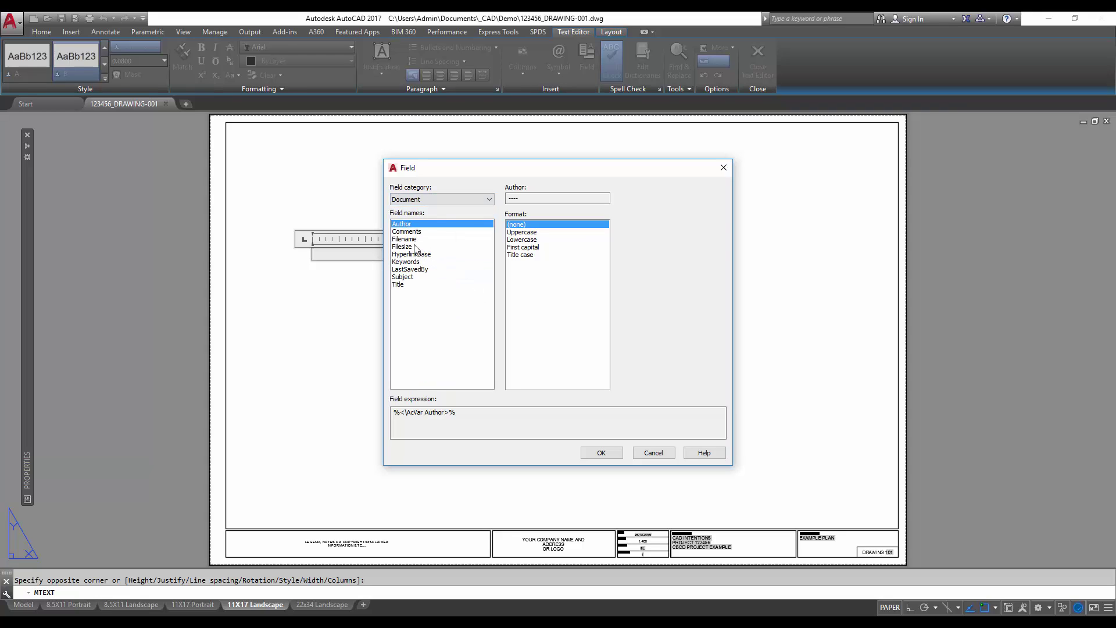
pyautogui.click(412, 239)
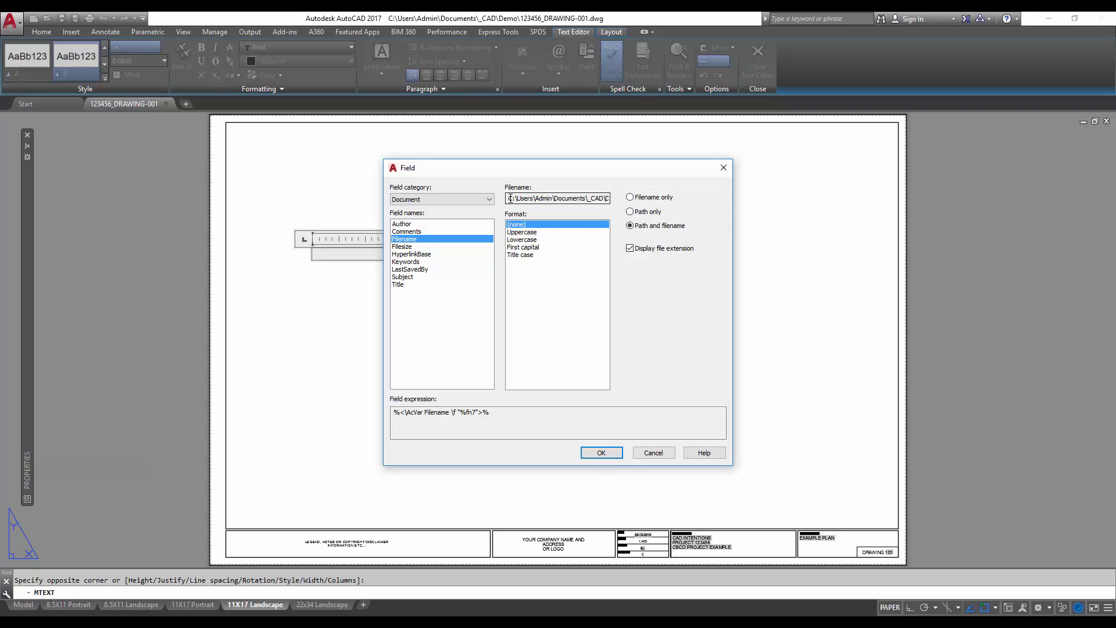
# - Set the Filename field to path, filename and extension in original case, and insert it
pyautogui.moveTo(508, 199); pyautogui.dragTo(626, 200)
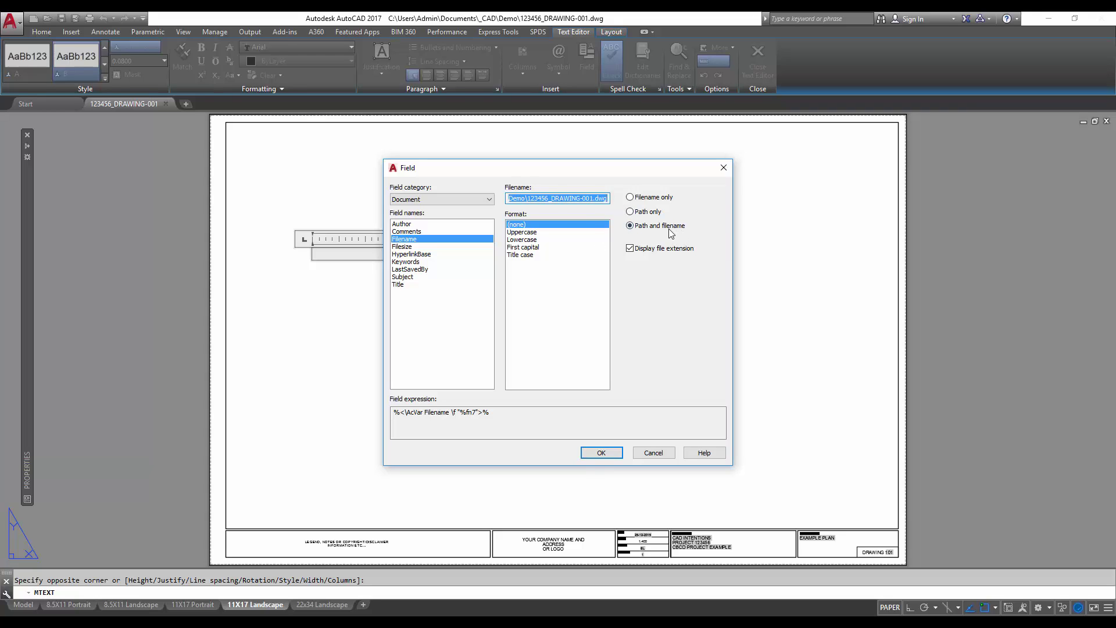
pyautogui.click(644, 250)
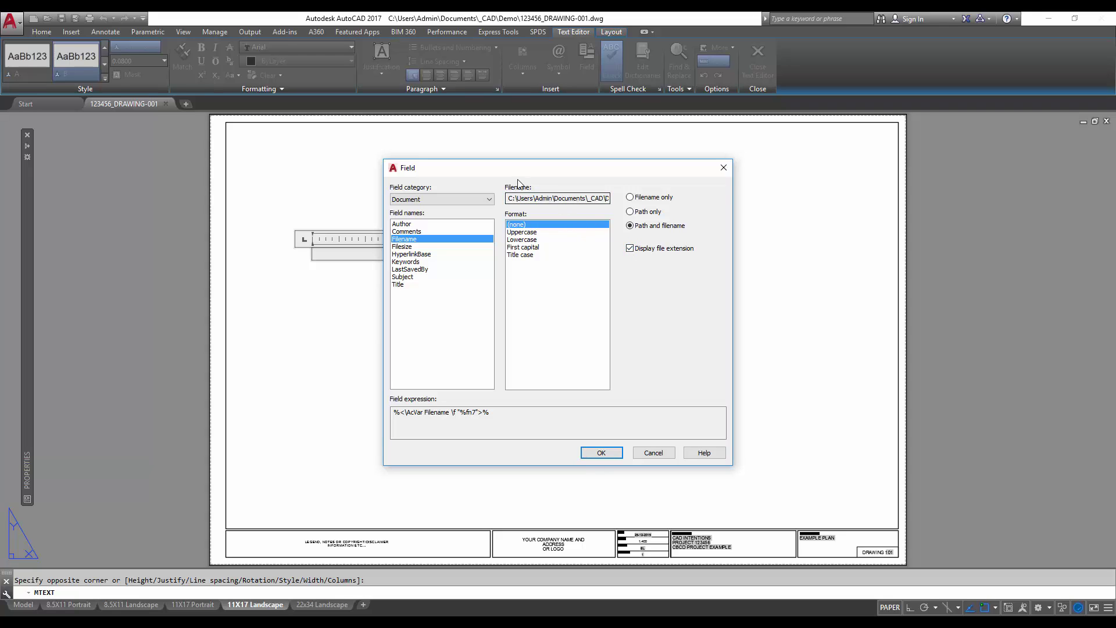
pyautogui.moveTo(511, 198); pyautogui.dragTo(626, 197)
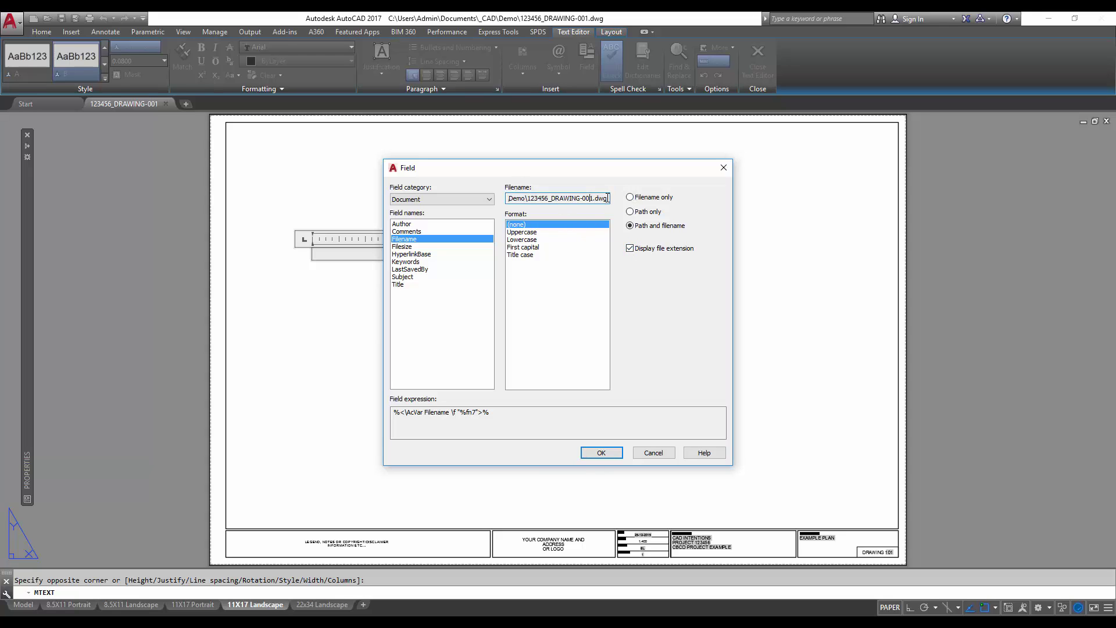
pyautogui.moveTo(604, 198); pyautogui.dragTo(473, 189)
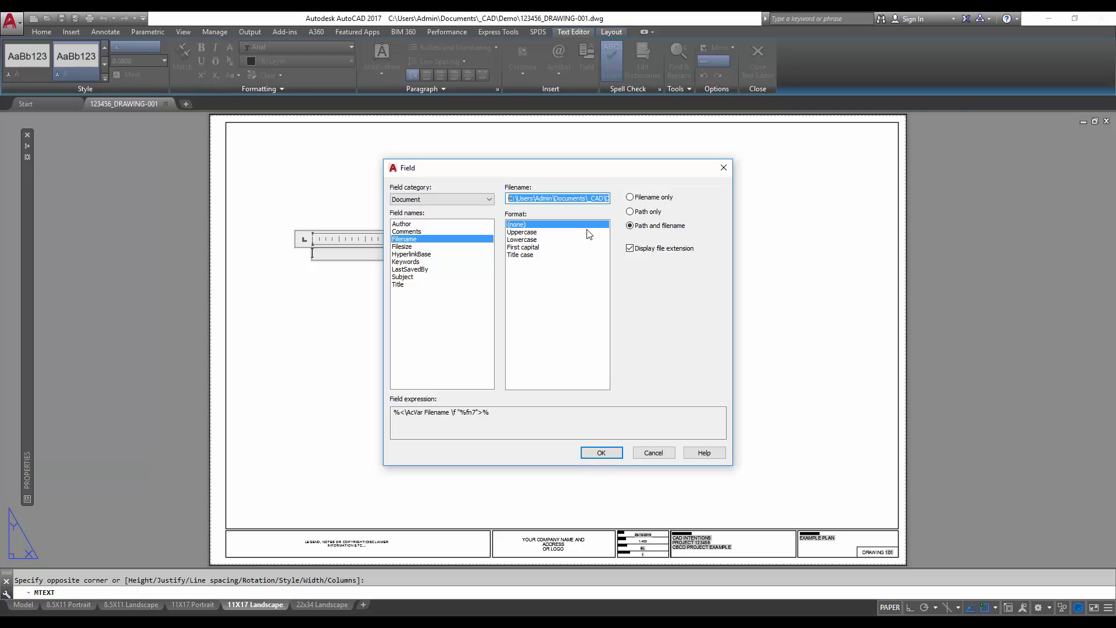
pyautogui.click(525, 233)
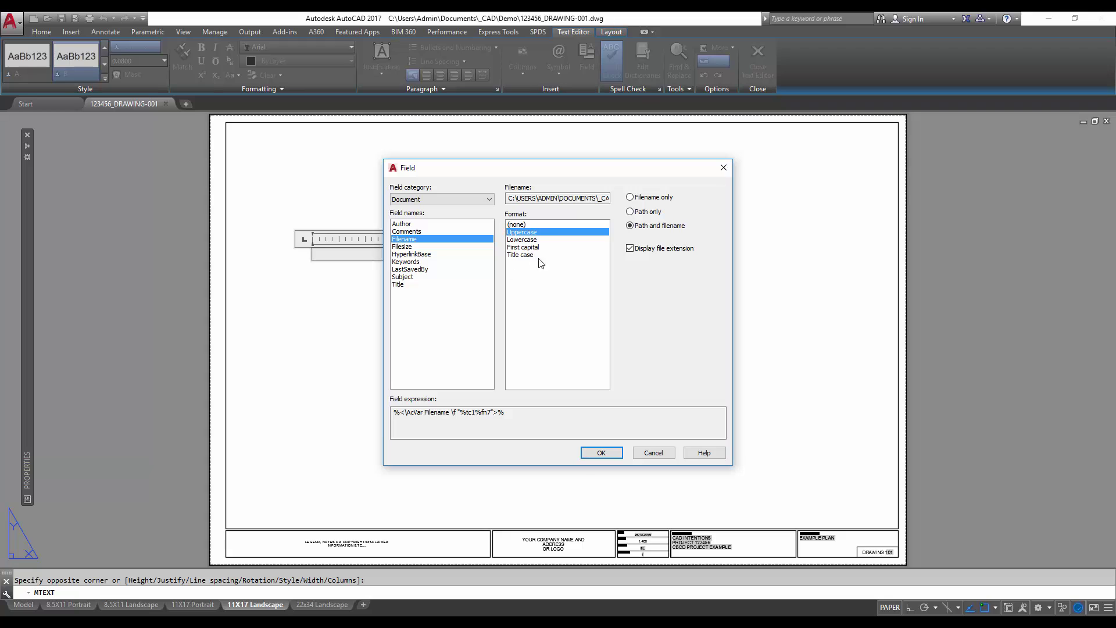
pyautogui.click(523, 225)
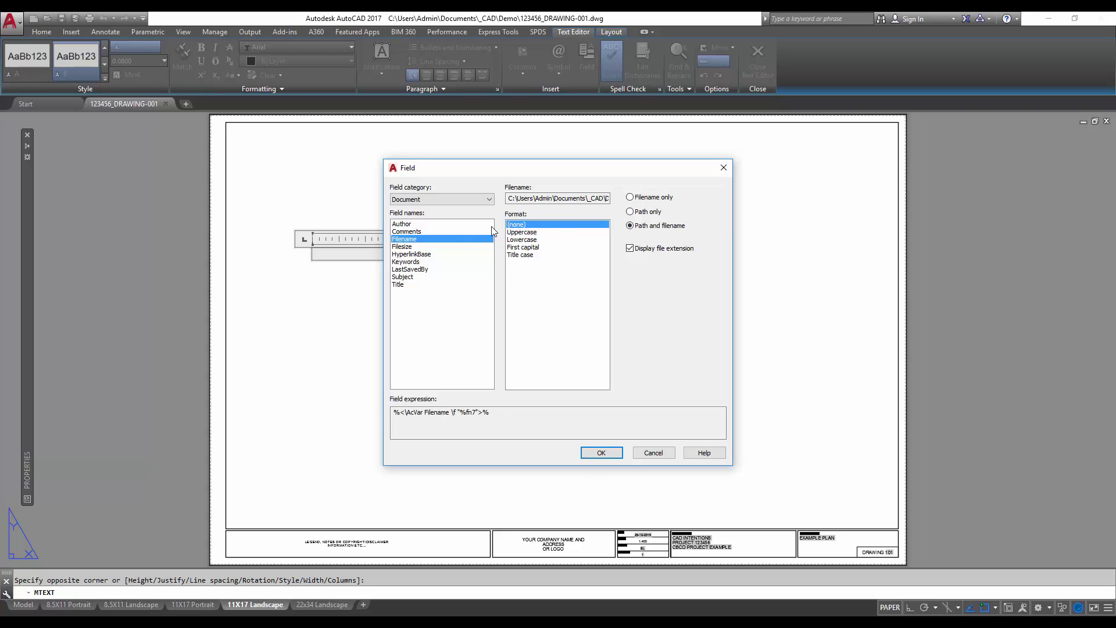
pyautogui.moveTo(510, 198); pyautogui.dragTo(646, 196)
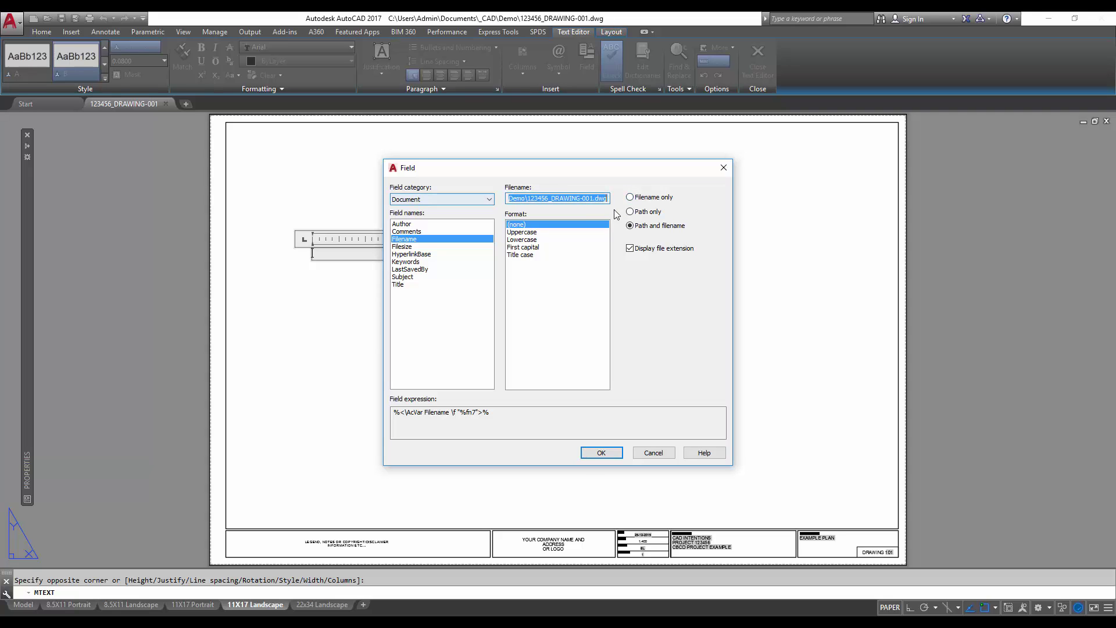
pyautogui.click(599, 453)
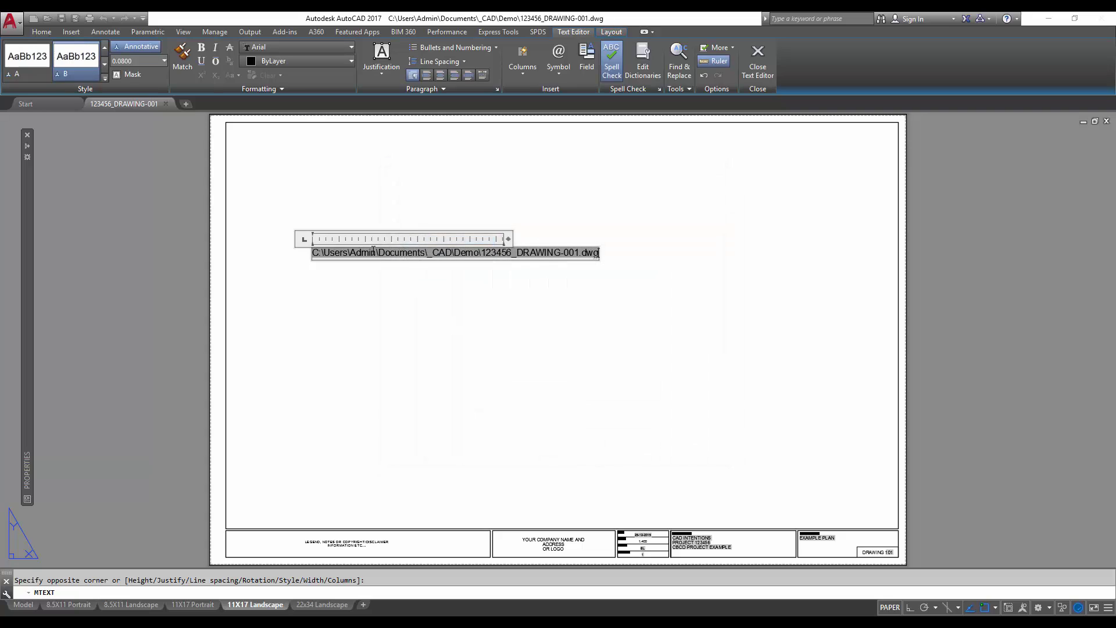
# - Widen the text box to fit the path and type 'FILE PATH:' before the field
pyautogui.moveTo(509, 239); pyautogui.dragTo(691, 240)
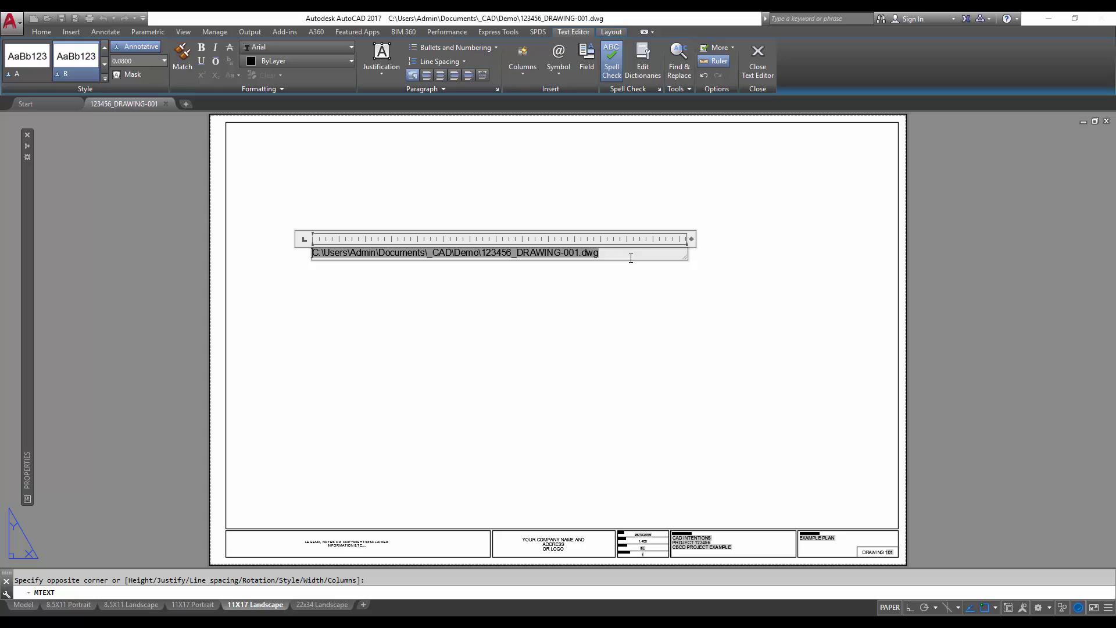
pyautogui.write('FILE PATH')
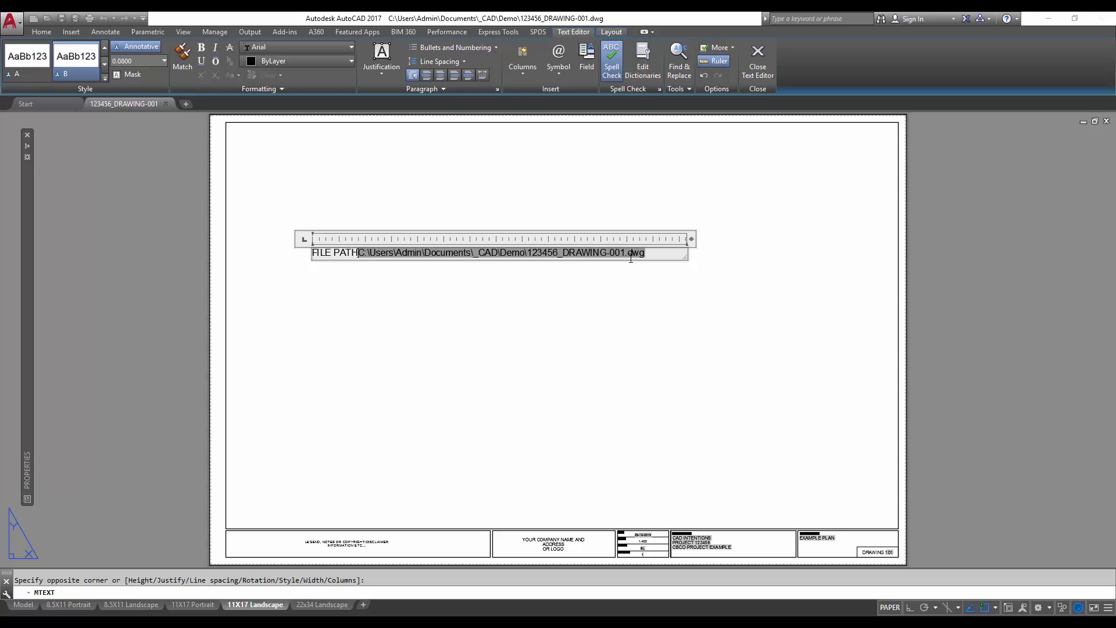
pyautogui.write(':')
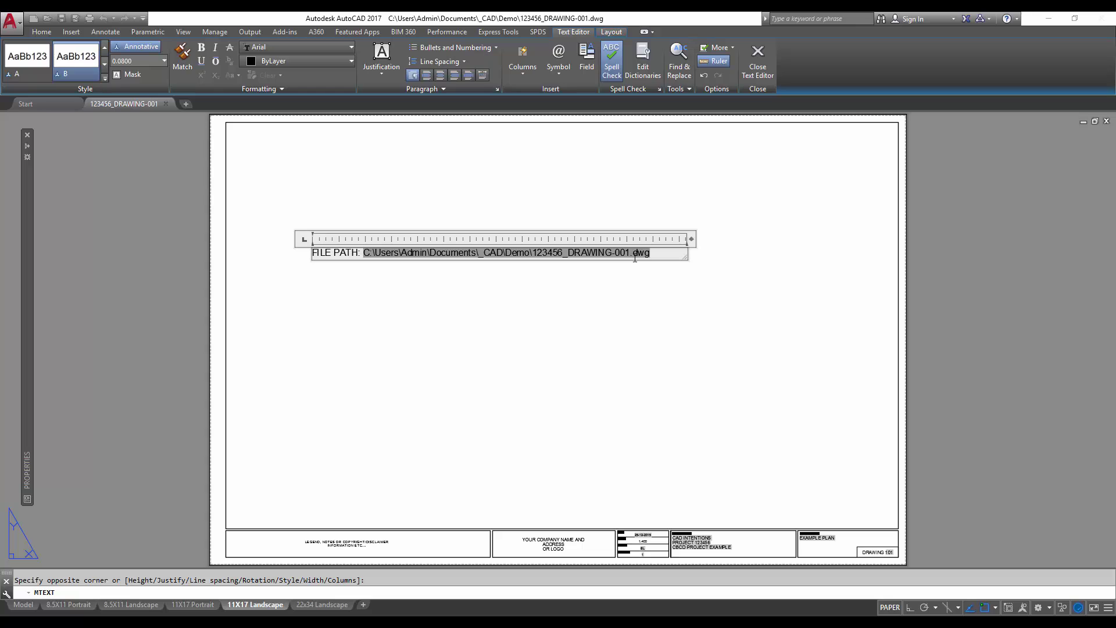
# - Commit the FILE PATH text and grip-stretch it to just above the top border
pyautogui.press('Escape')
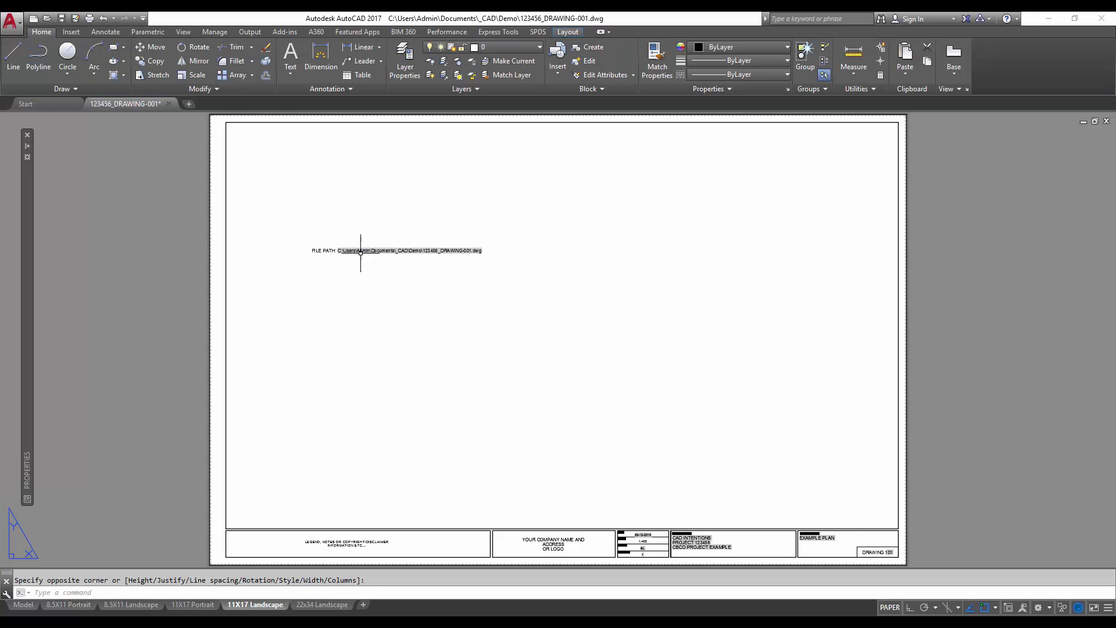
pyautogui.scroll(4, 350, 250)
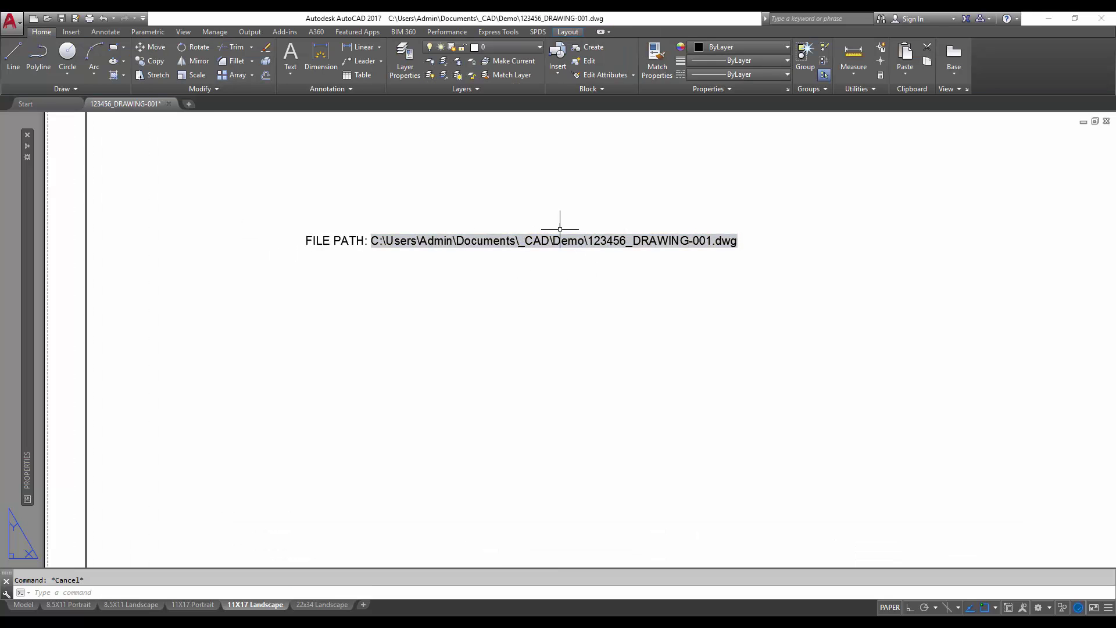
pyautogui.click(559, 273)
pyautogui.click(481, 230)
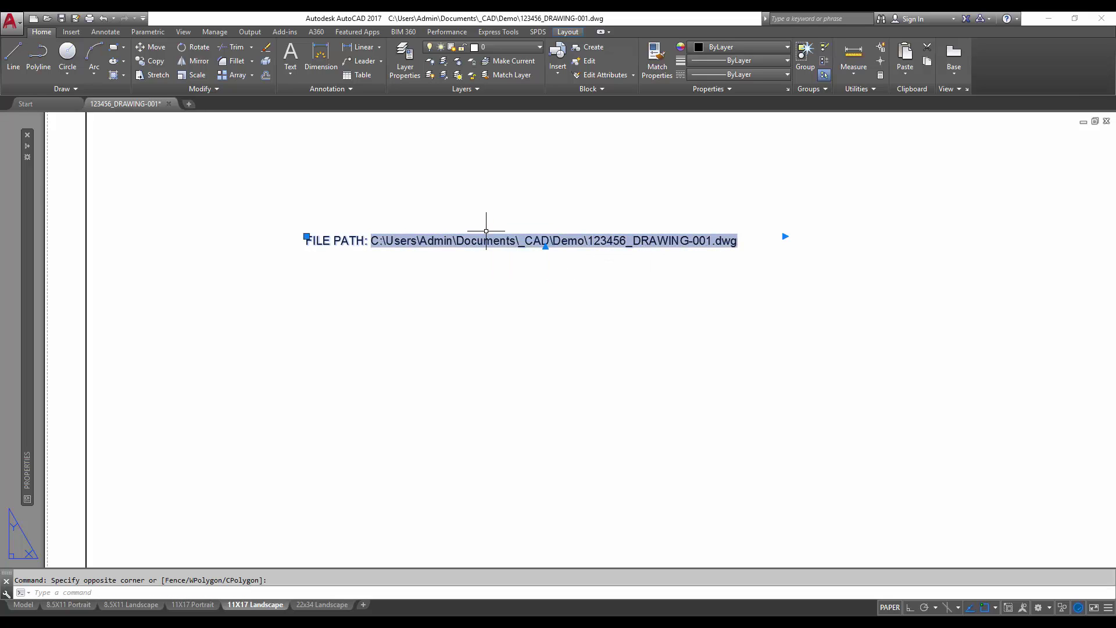
pyautogui.scroll(-2, 452, 247)
pyautogui.click(362, 242)
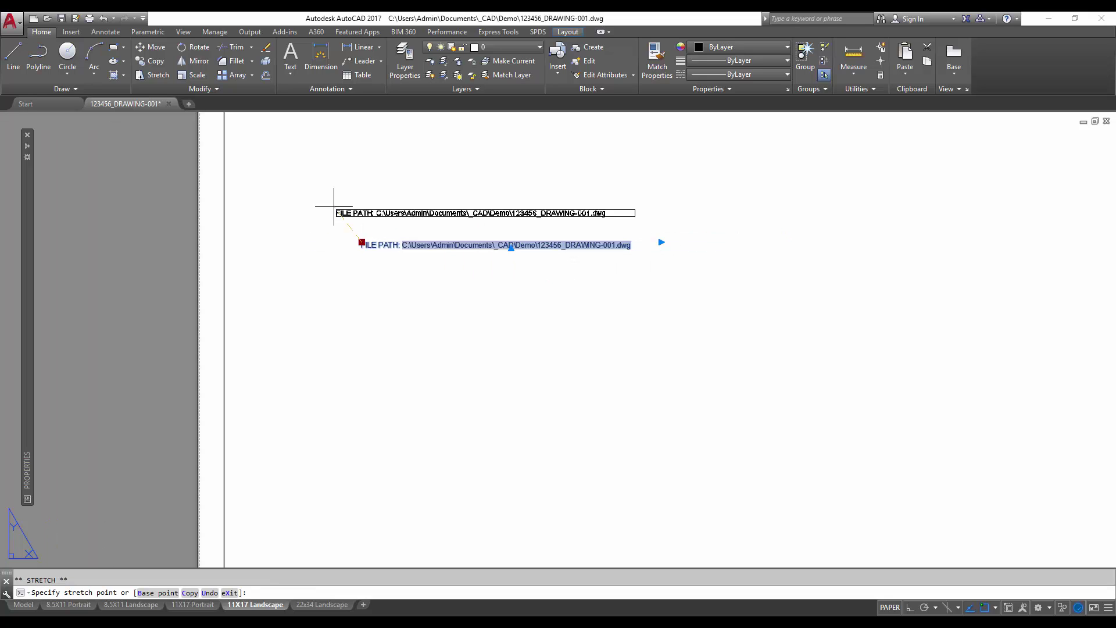
pyautogui.scroll(4, 313, 196)
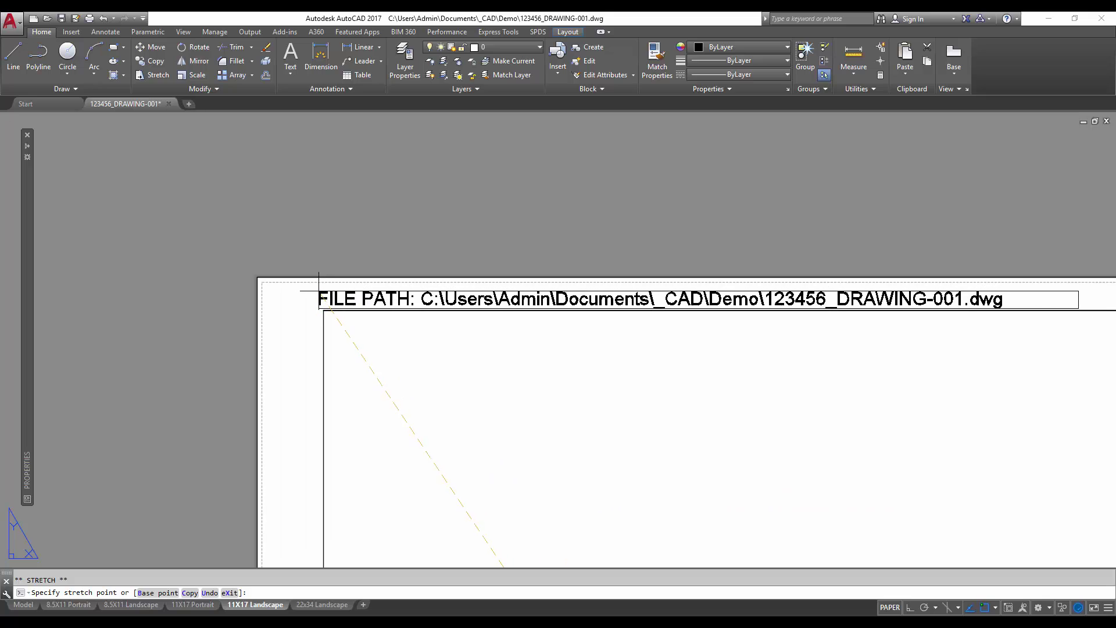
pyautogui.click(324, 291)
# - Set the FILE PATH text height to 0.04
pyautogui.doubleClick(342, 294)
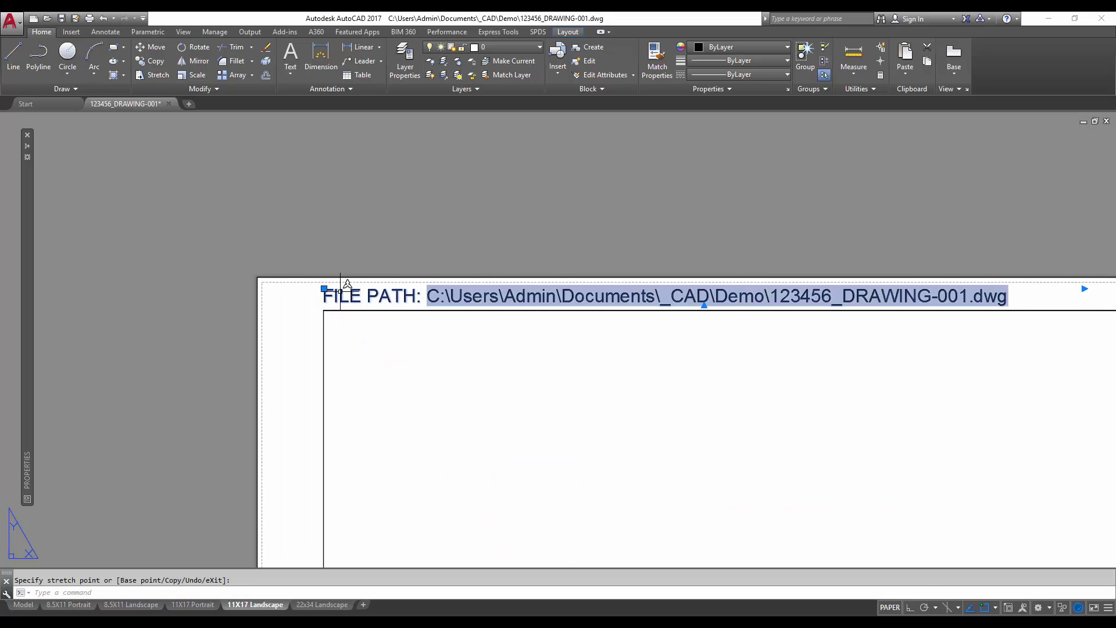
pyautogui.hotkey('ctrl', 'a')
pyautogui.write('.0')
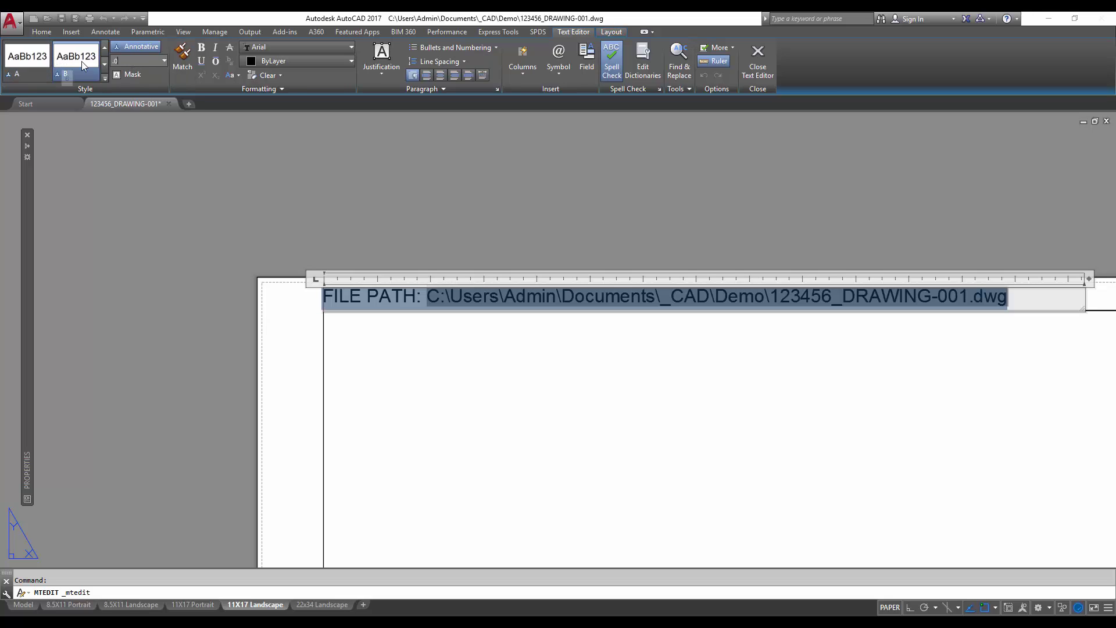
pyautogui.write('4')
pyautogui.press('Return')
pyautogui.click(355, 202)
# - Move the FILE PATH text to the sheet's top-left edge with MOVE
pyautogui.click(392, 290)
pyautogui.write('m')
pyautogui.press('Return')
pyautogui.click(381, 225)
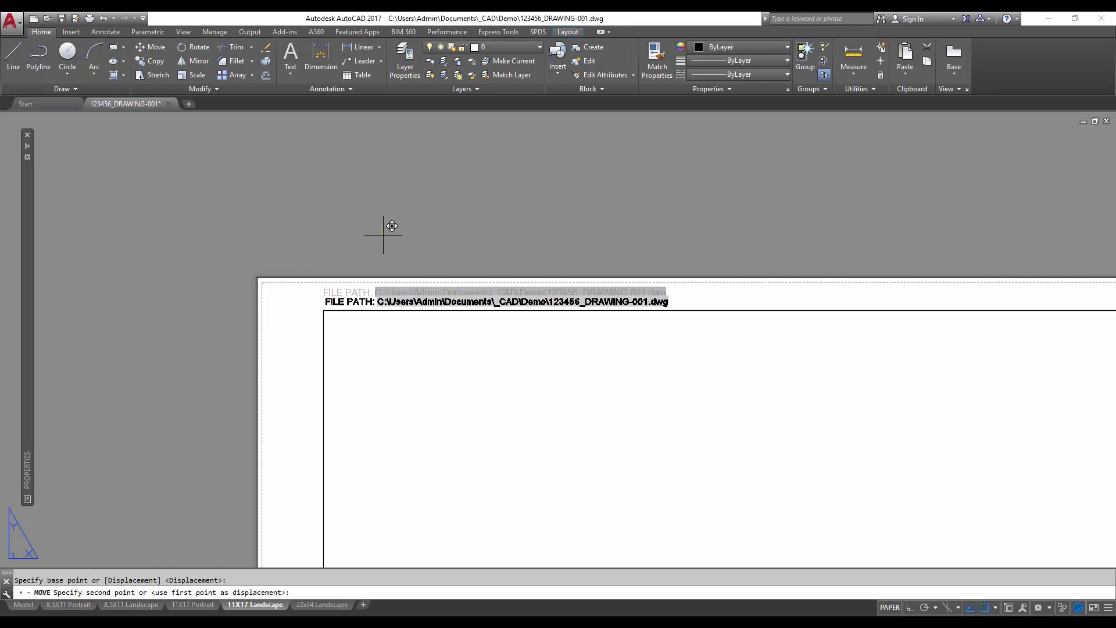
pyautogui.click(386, 231)
pyautogui.scroll(-5, 506, 309)
pyautogui.moveTo(512, 311); pyautogui.dragTo(381, 182, button='middle')
pyautogui.press('Escape')
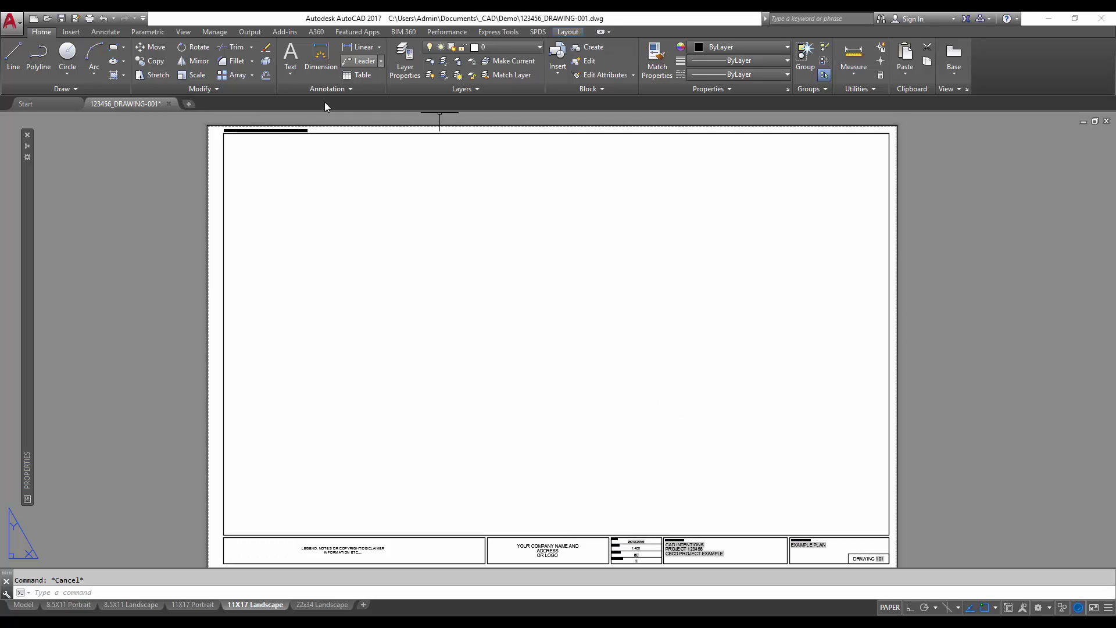
# - Reopen the FILE PATH text and type 'SAVE DATE' in capitals after the path
pyautogui.scroll(6, 228, 125)
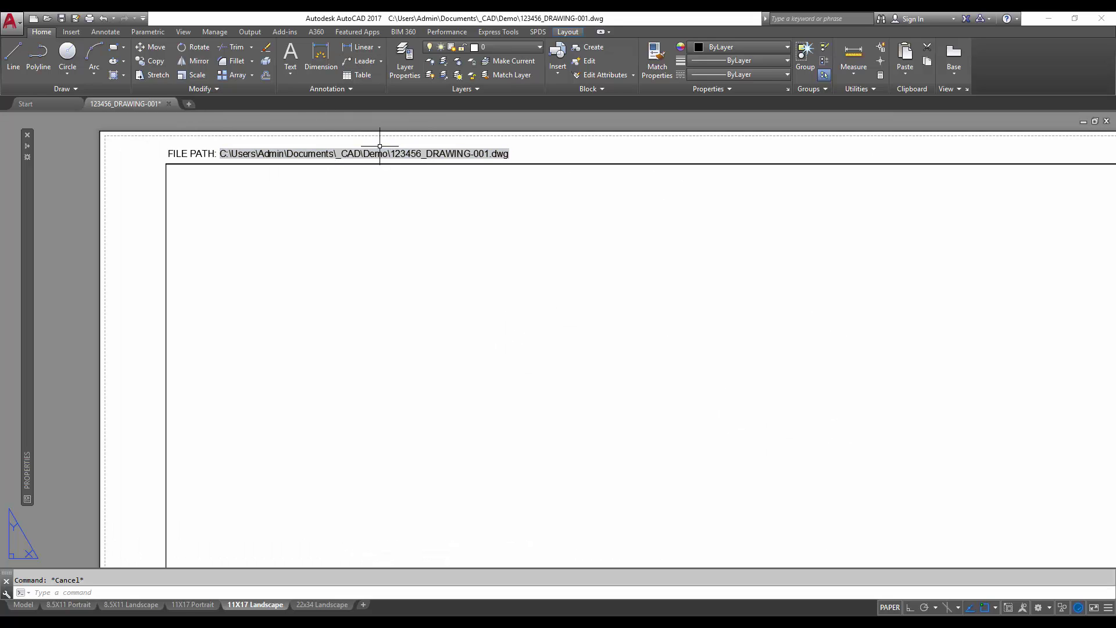
pyautogui.click(449, 153)
pyautogui.doubleClick(451, 152)
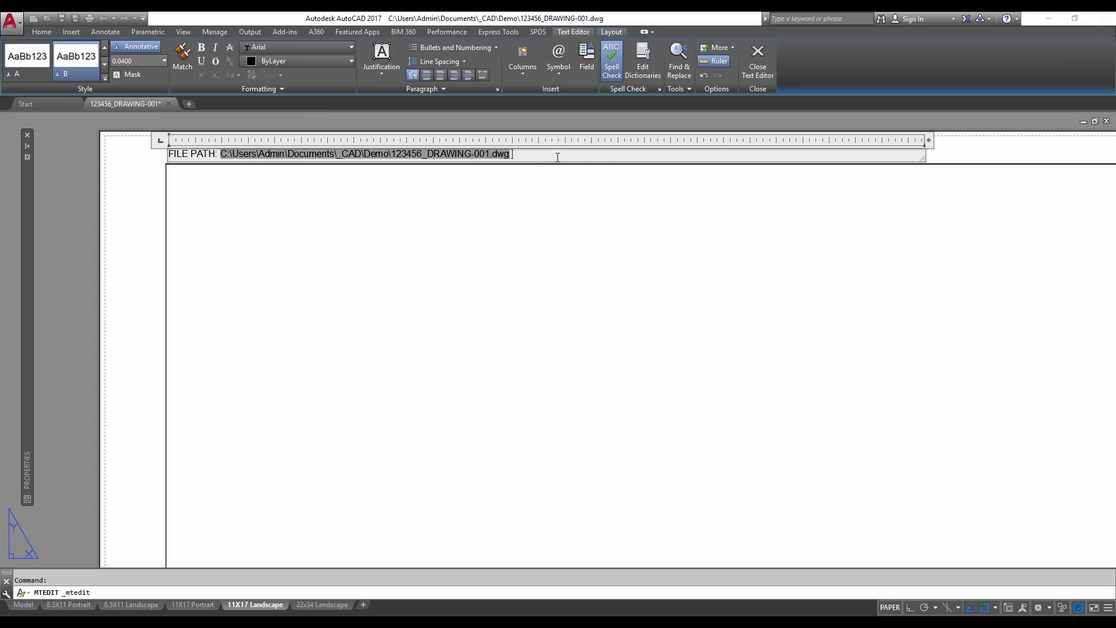
pyautogui.write('s')
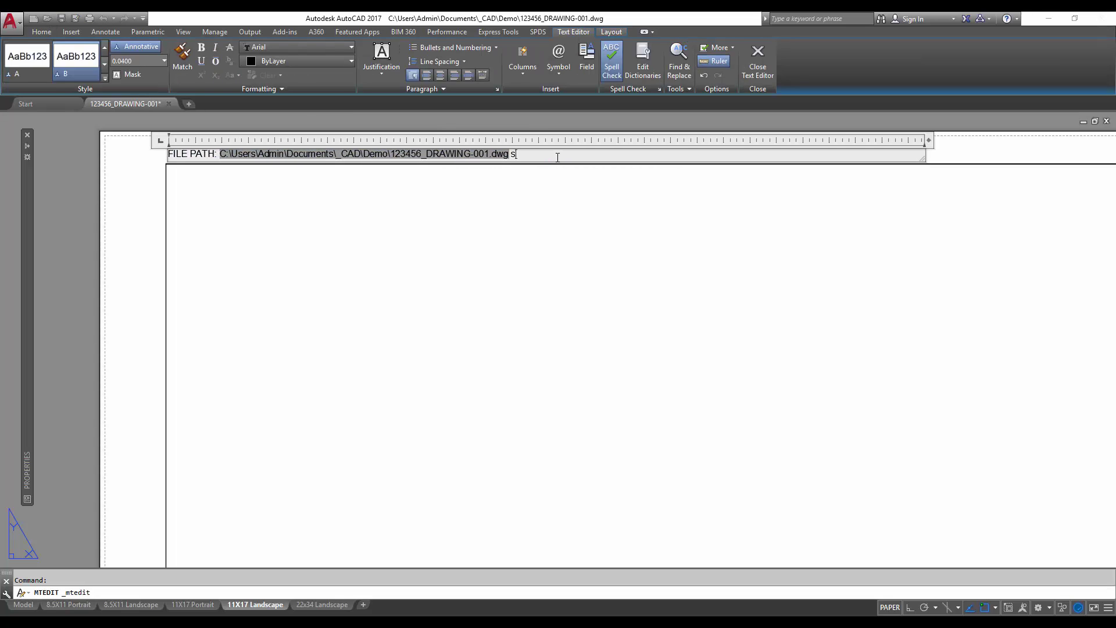
pyautogui.press('BackSpace')
pyautogui.write('SAVE DATE:')
# - Insert a Date & Time SaveDate field formatted MMMM d, yyyy, reading July 5, 2017
pyautogui.rightClick(586, 156)
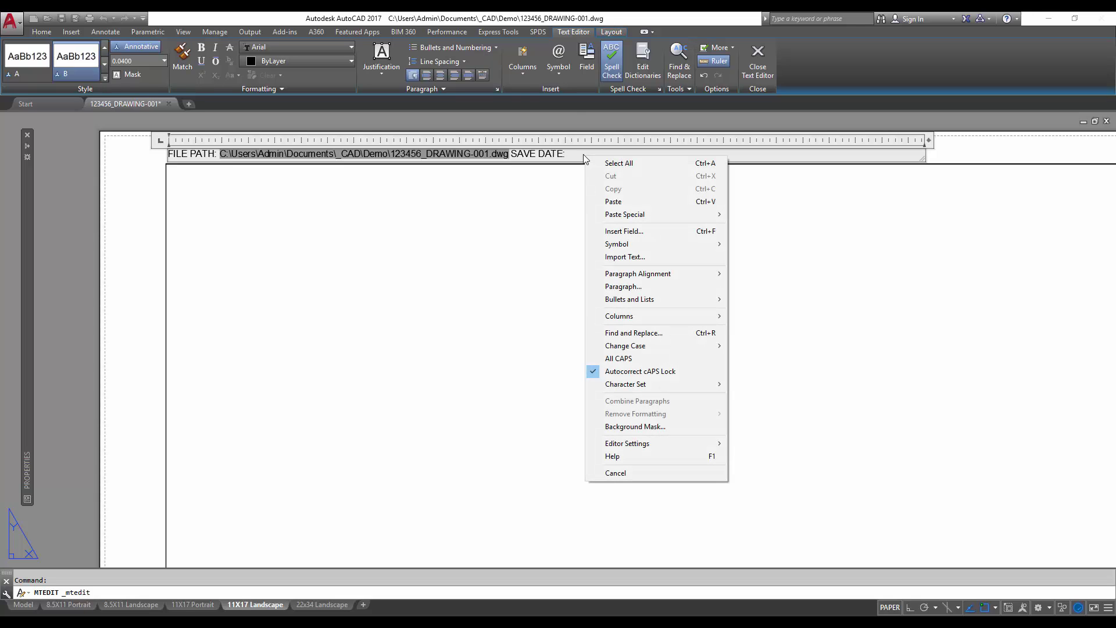
pyautogui.click(581, 58)
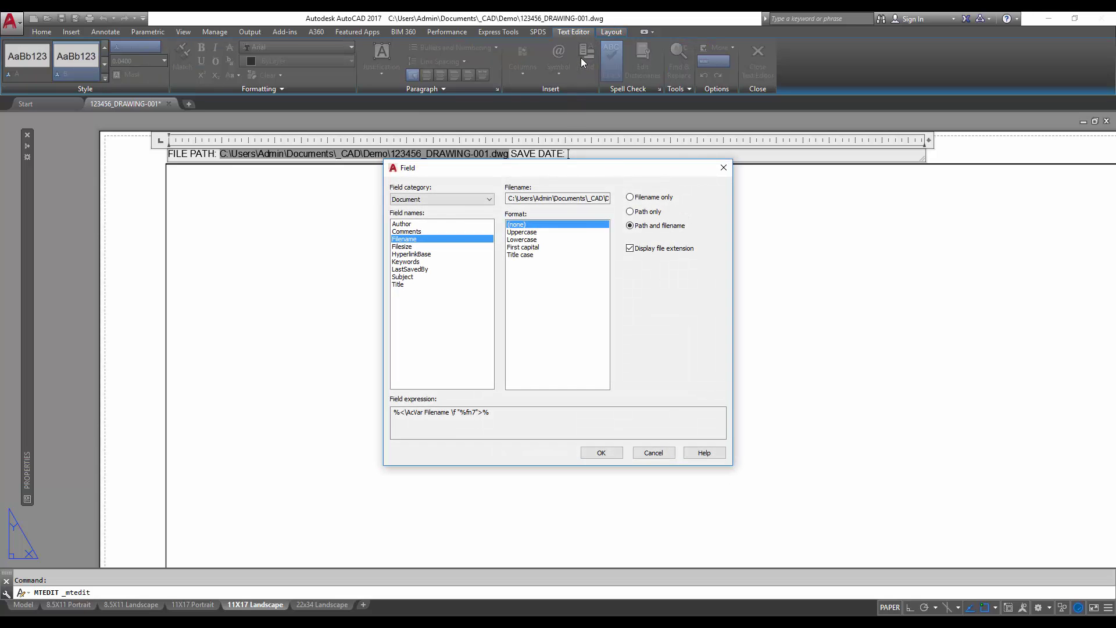
pyautogui.click(435, 199)
pyautogui.click(419, 224)
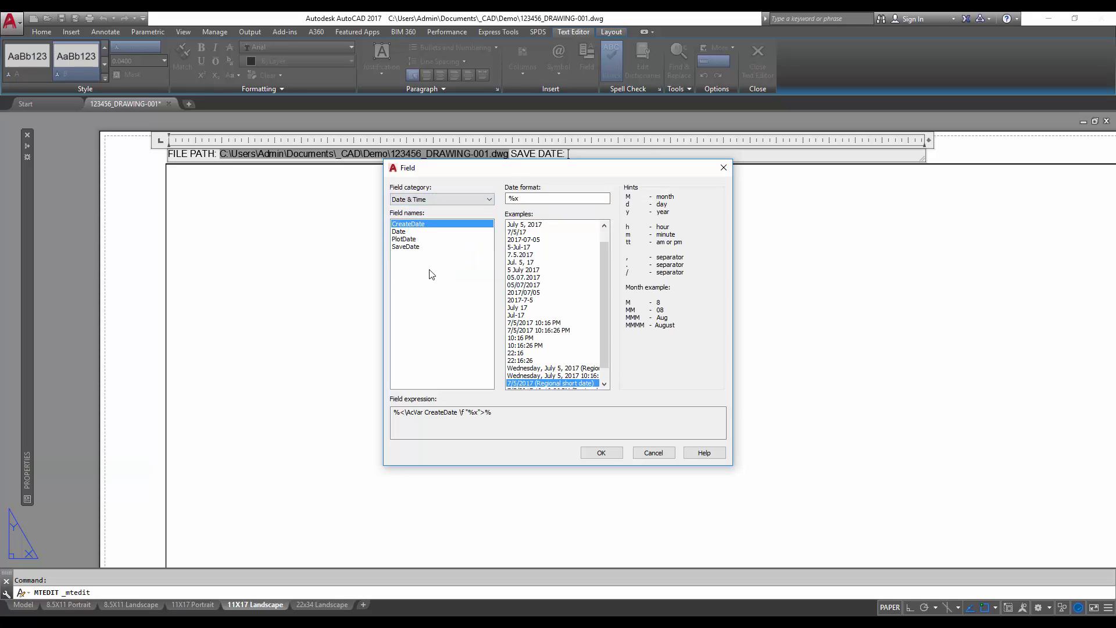
pyautogui.click(406, 247)
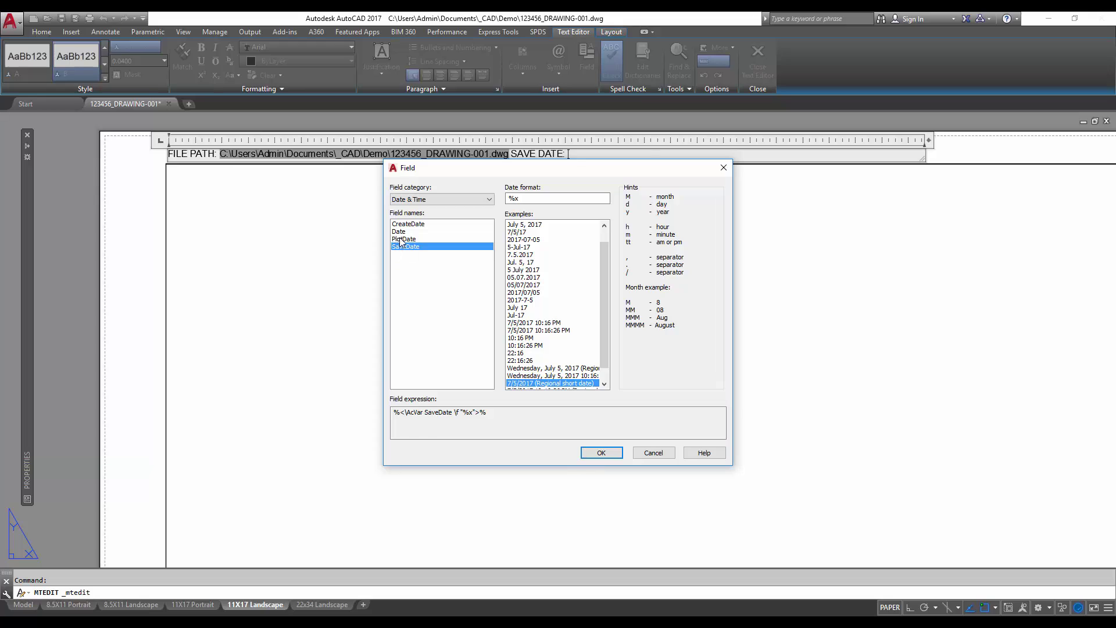
pyautogui.click(405, 240)
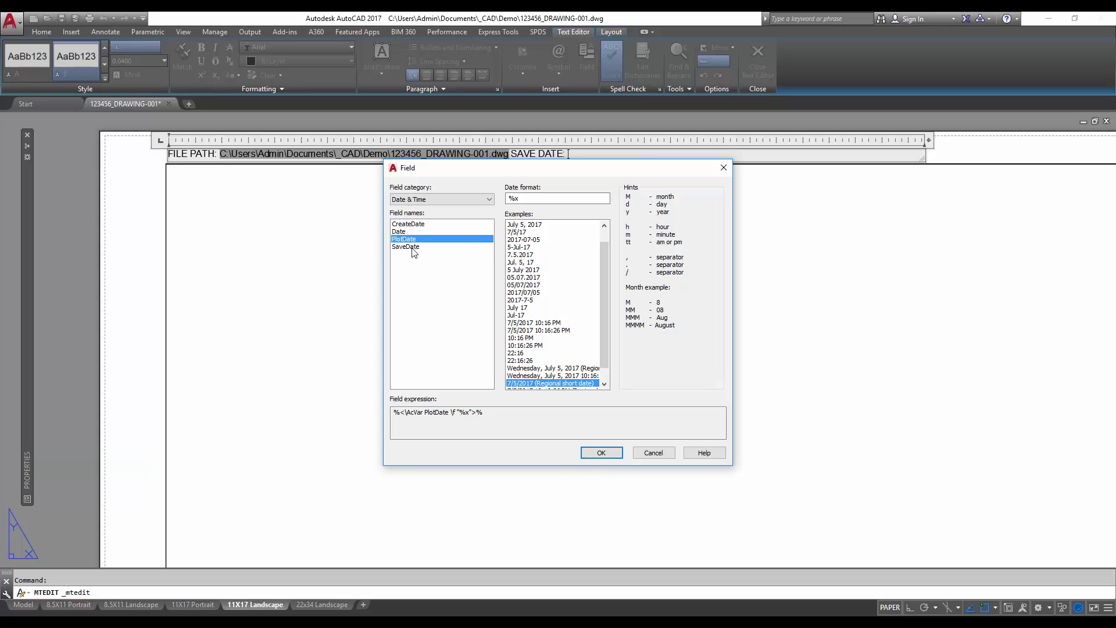
pyautogui.click(412, 247)
pyautogui.click(410, 240)
pyautogui.click(410, 248)
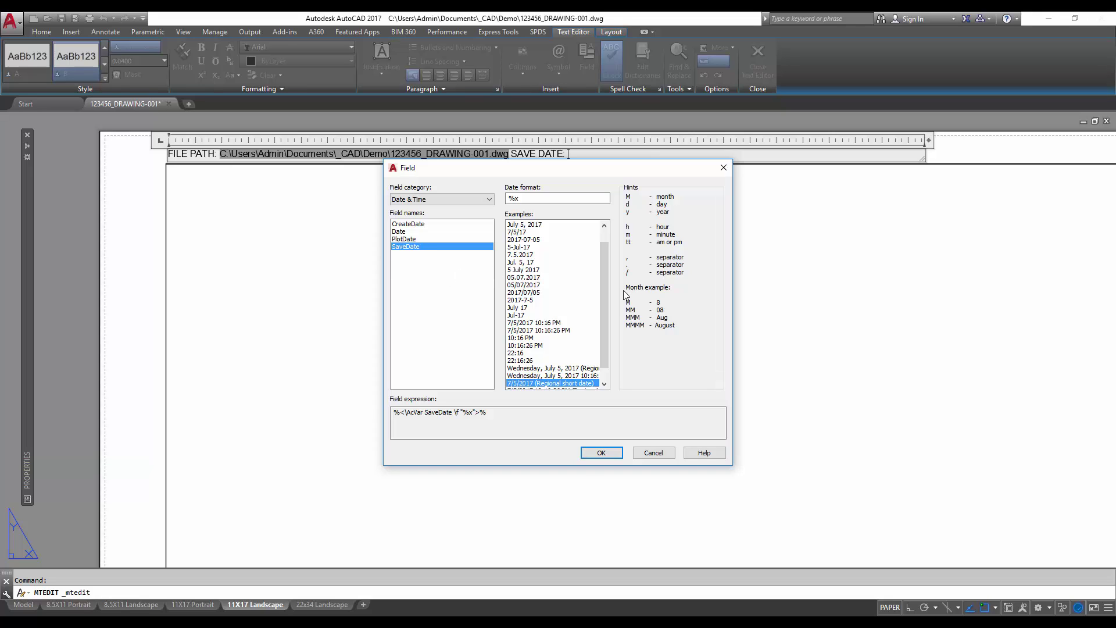
pyautogui.moveTo(603, 303); pyautogui.dragTo(606, 288)
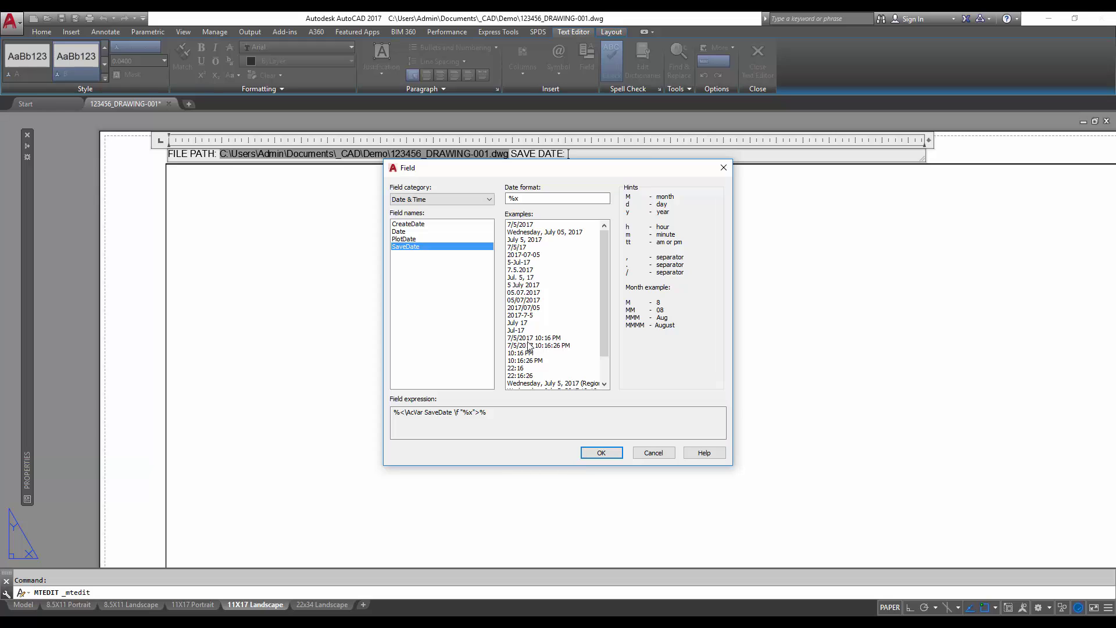
pyautogui.click(534, 240)
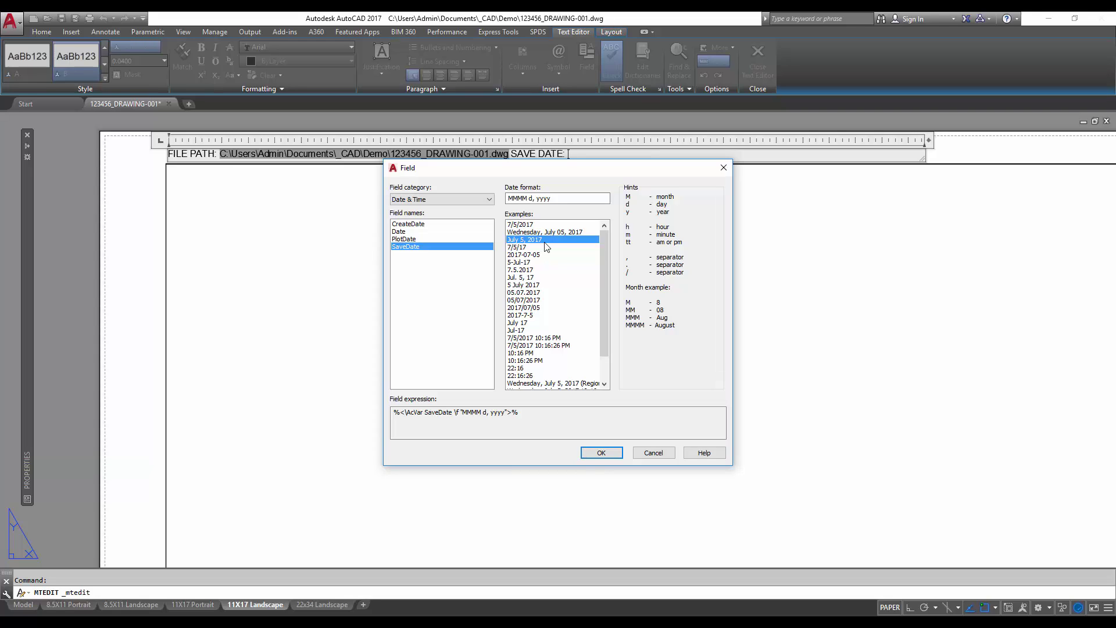
pyautogui.click(601, 453)
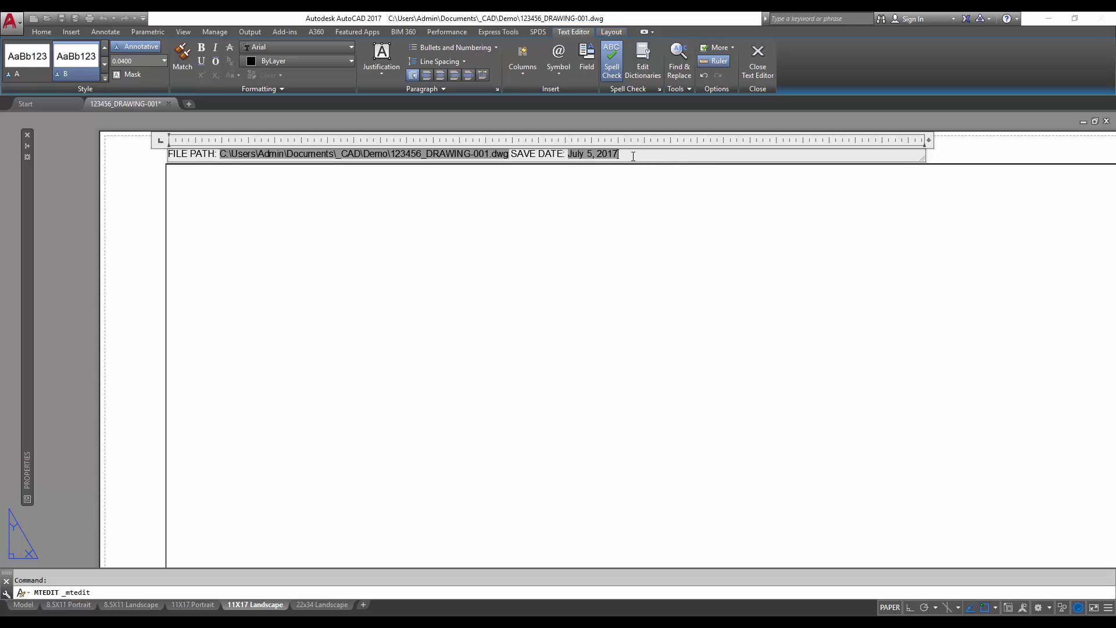
# - Change the SaveDate field format to M/d/yyyy h:mm tt, showing 7/5/2017 10:10 PM
pyautogui.doubleClick(599, 154)
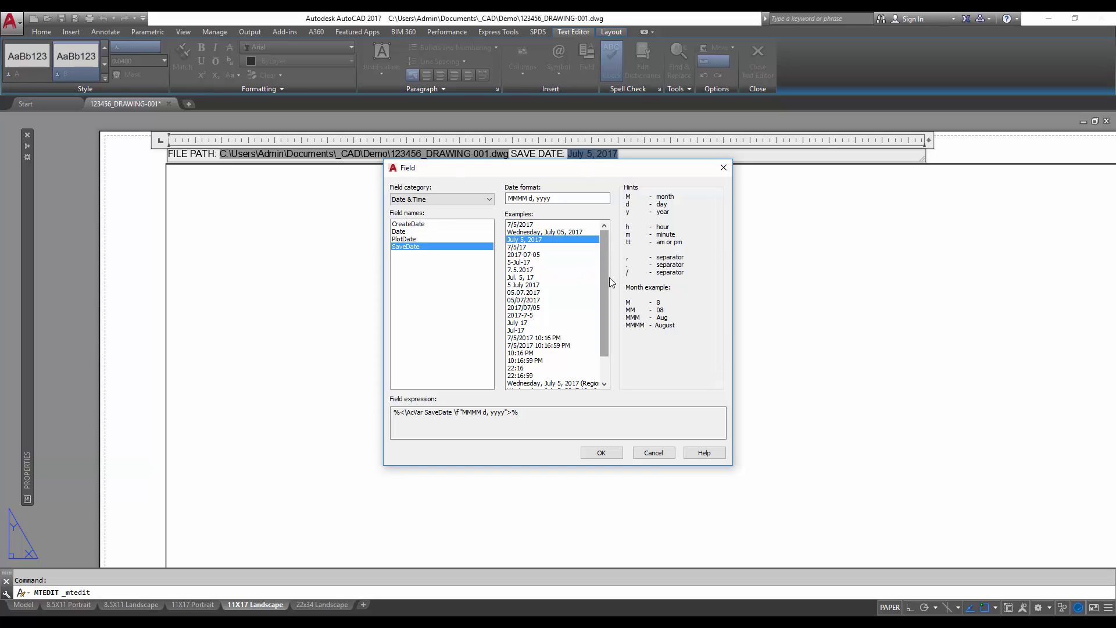
pyautogui.moveTo(605, 285)
pyautogui.mouseDown()
pyautogui.moveTo(604, 335)
pyautogui.moveTo(598, 277)
pyautogui.mouseUp()
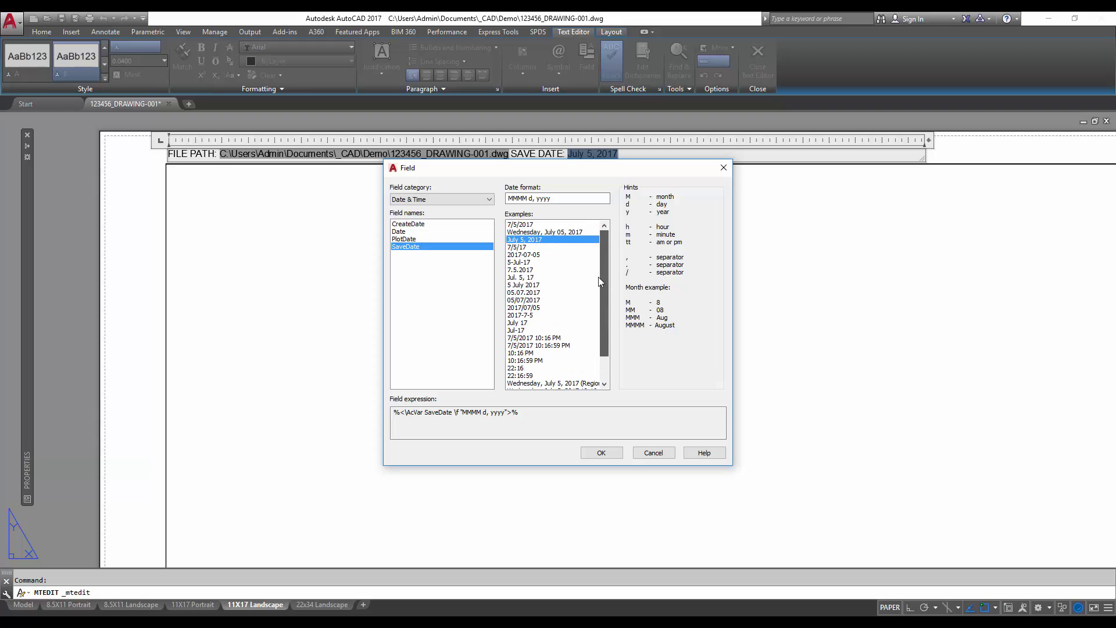
pyautogui.click(531, 339)
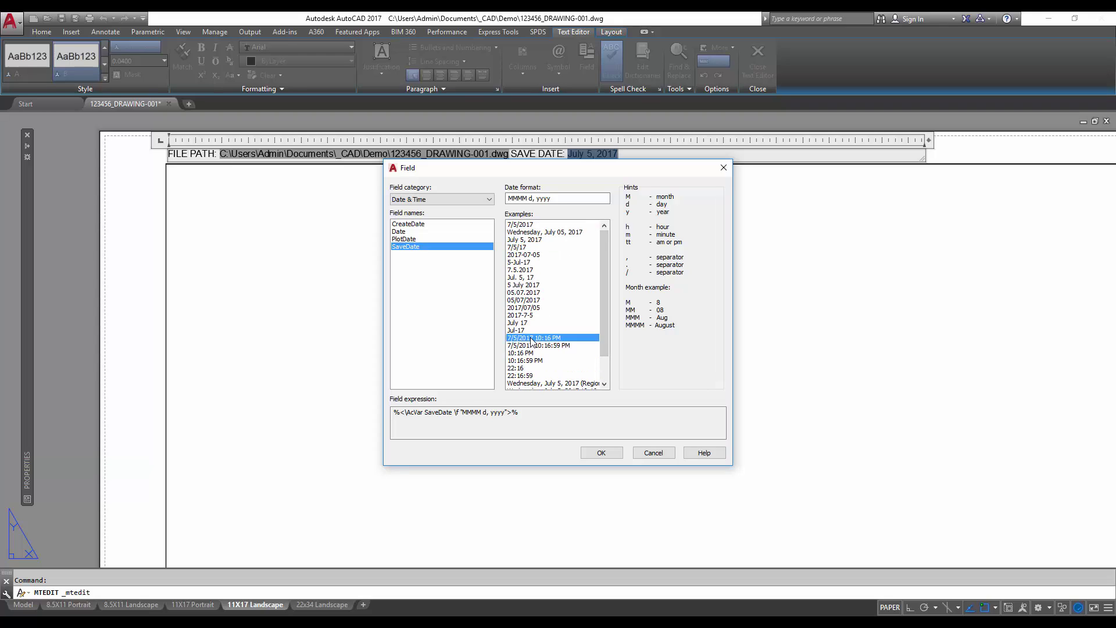
pyautogui.click(602, 452)
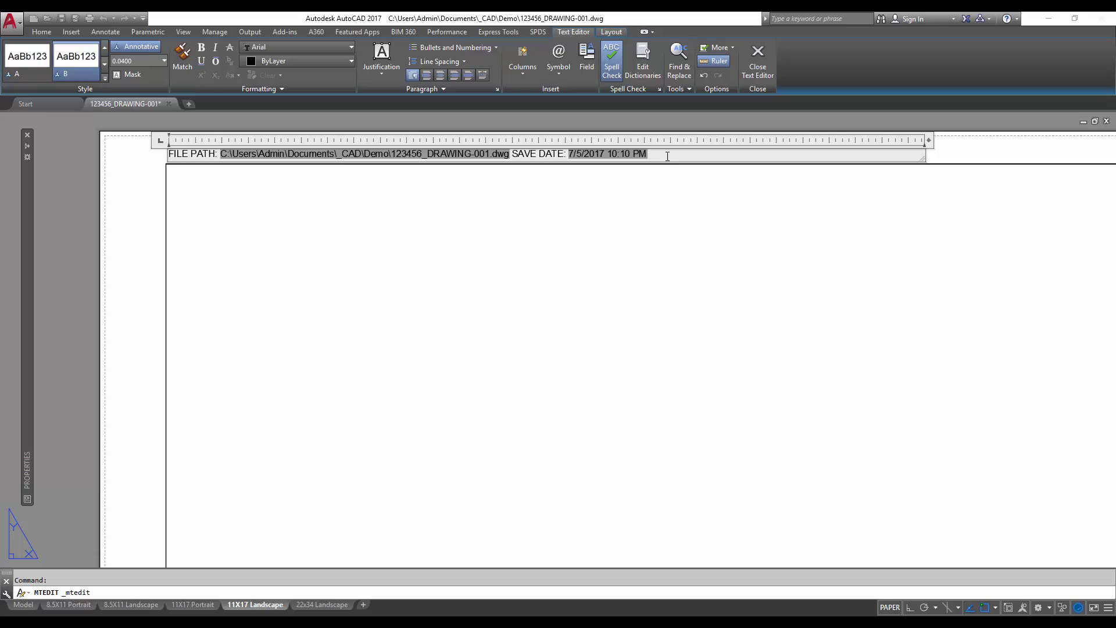
# - Type 'SAVED BY' and insert a Document LastSavedBy field after it
pyautogui.write('SAVED')
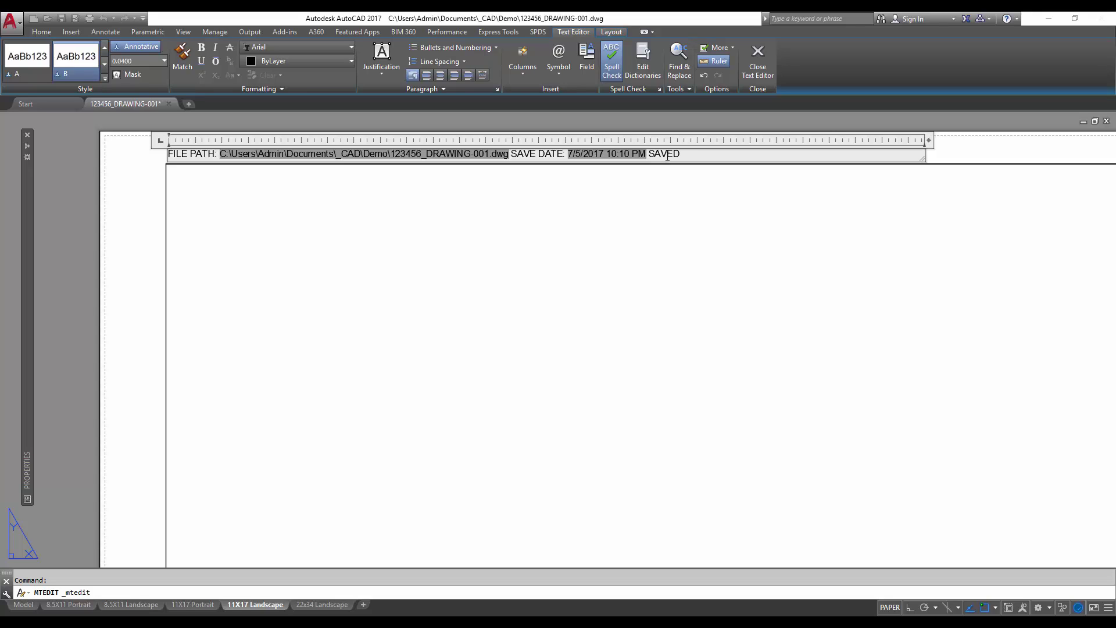
pyautogui.write(' BY:')
pyautogui.click(587, 57)
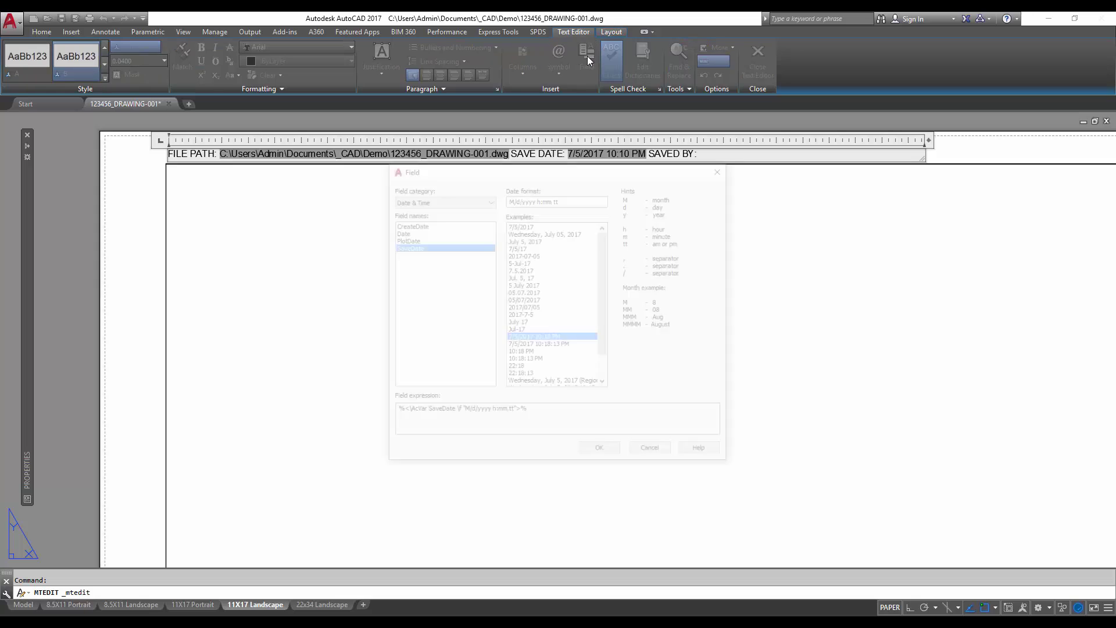
pyautogui.click(457, 200)
pyautogui.click(424, 226)
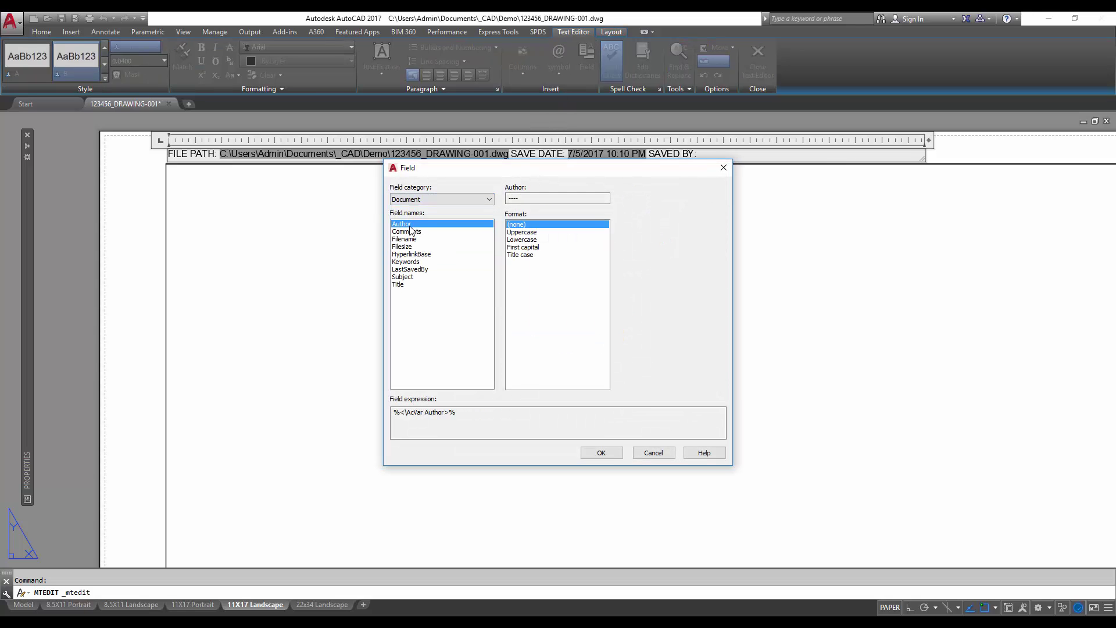
pyautogui.click(414, 270)
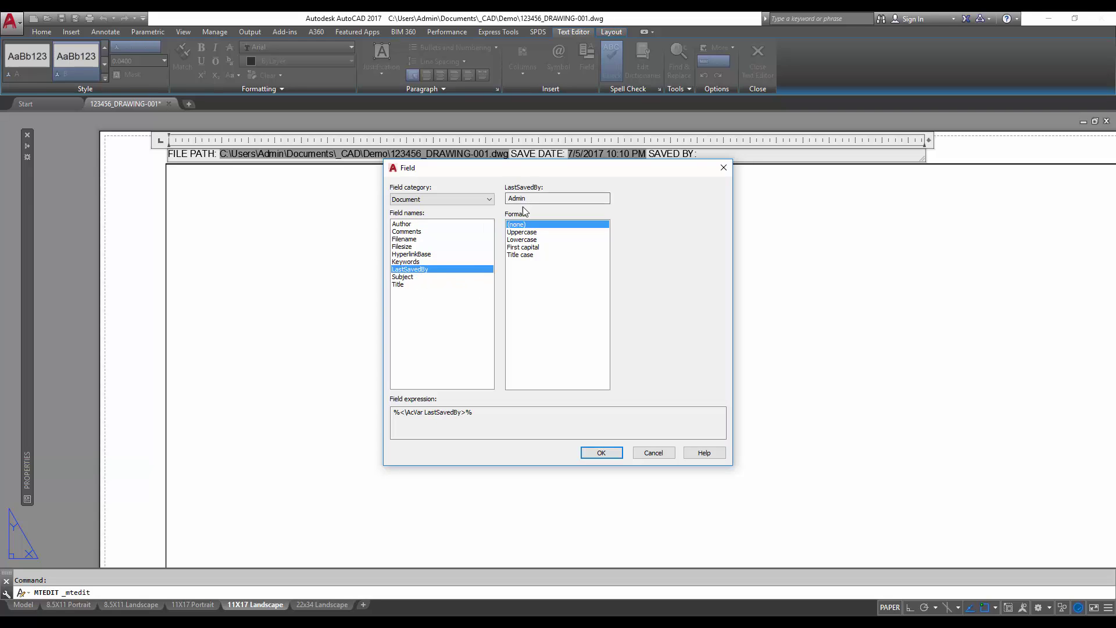
pyautogui.moveTo(528, 198); pyautogui.dragTo(500, 199)
pyautogui.click(601, 453)
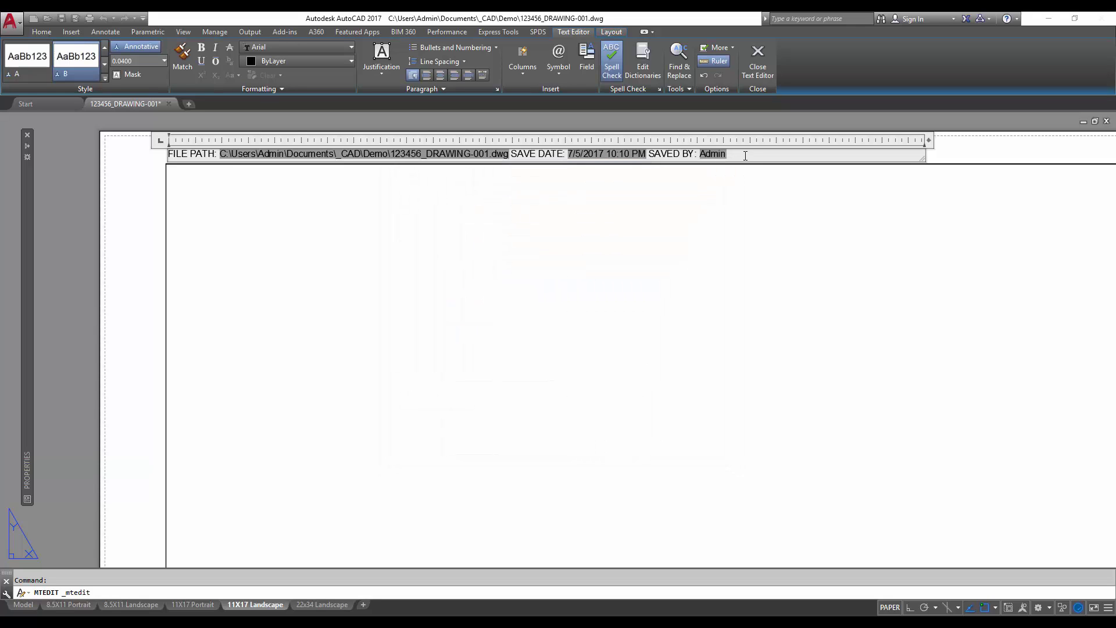
pyautogui.click(595, 156)
pyautogui.click(423, 152)
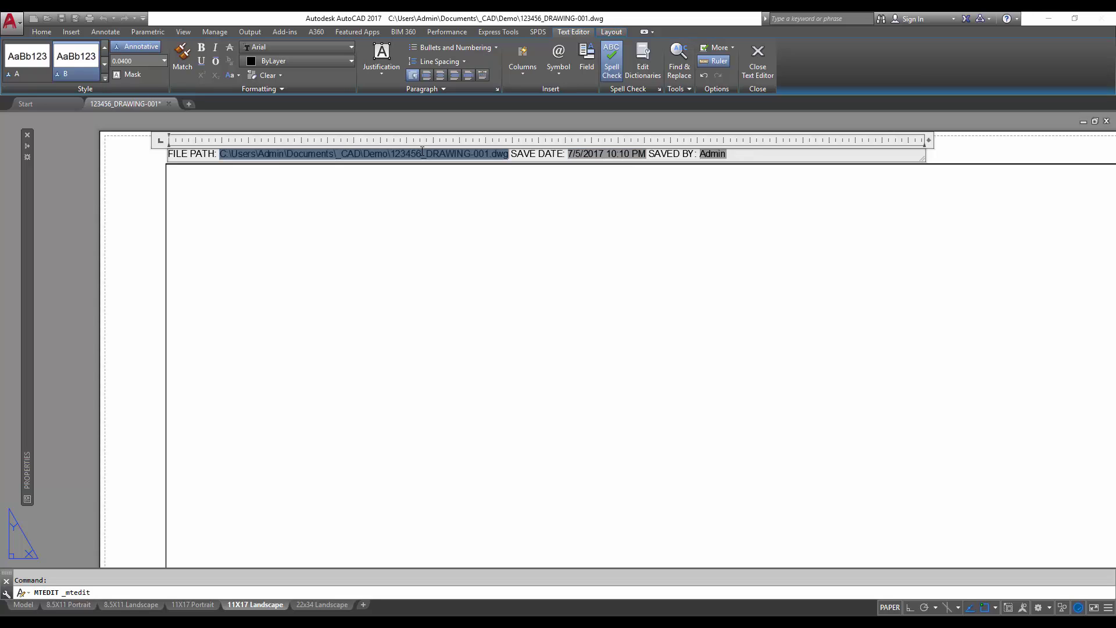
pyautogui.click(389, 189)
pyautogui.scroll(-2, 515, 169)
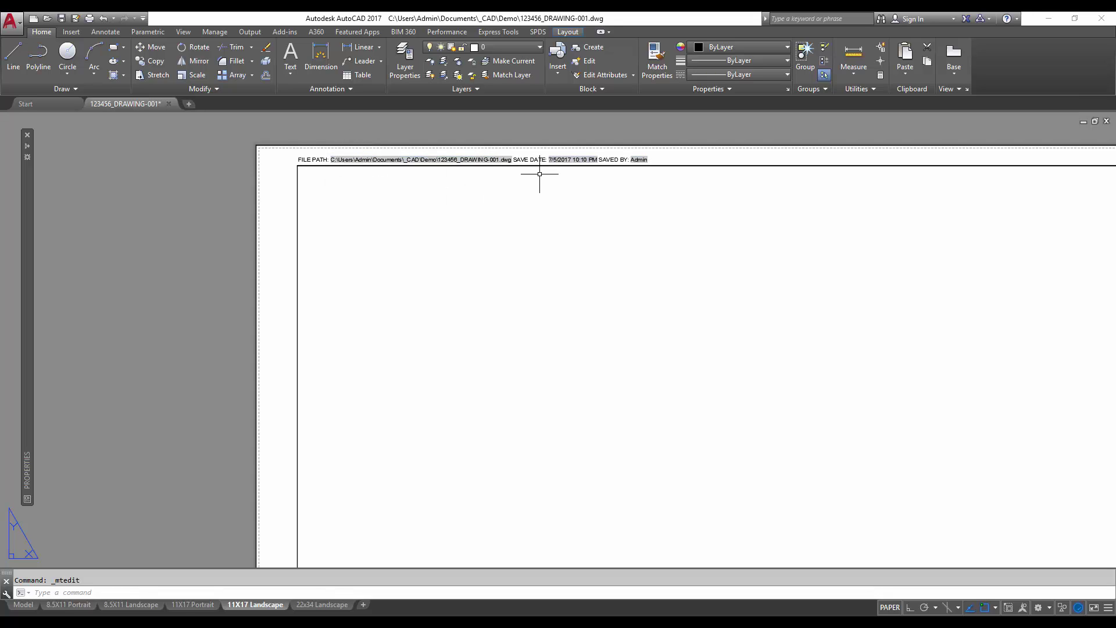
pyautogui.scroll(-4, 540, 173)
pyautogui.moveTo(715, 262); pyautogui.dragTo(664, 273, button='middle')
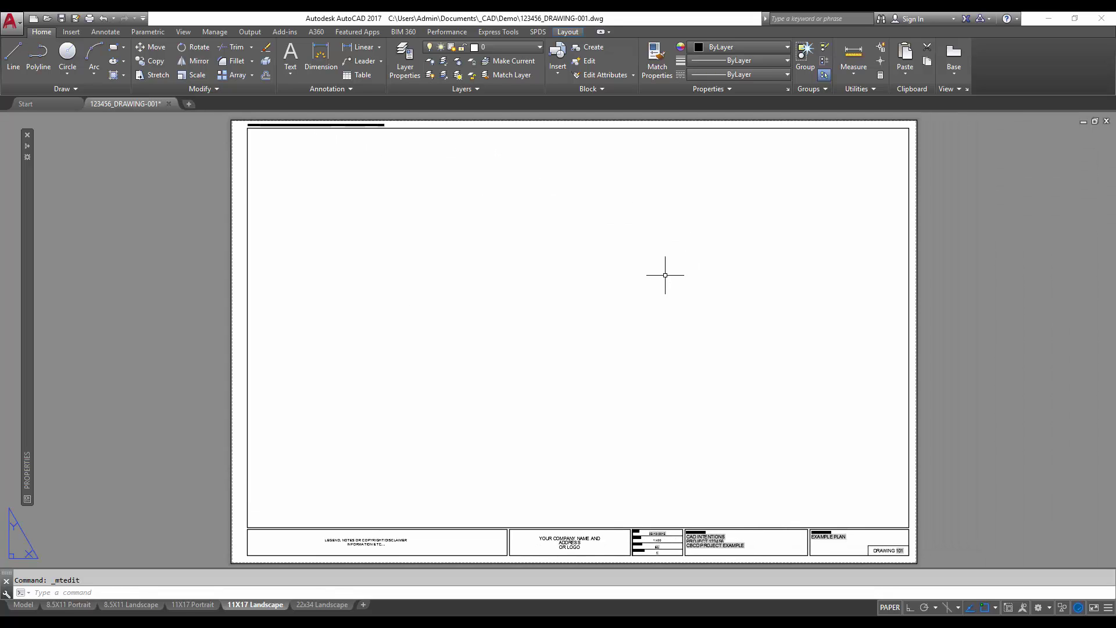
pyautogui.moveTo(523, 225); pyautogui.dragTo(553, 190, button='middle')
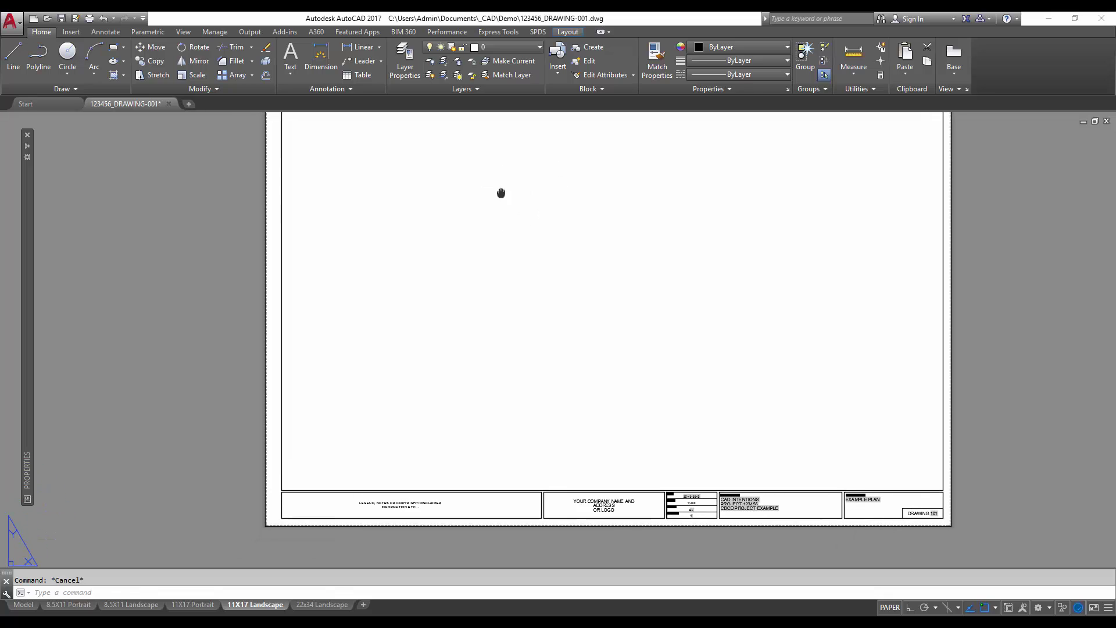
pyautogui.moveTo(575, 239); pyautogui.dragTo(399, 159, button='middle')
pyautogui.scroll(2, 618, 428)
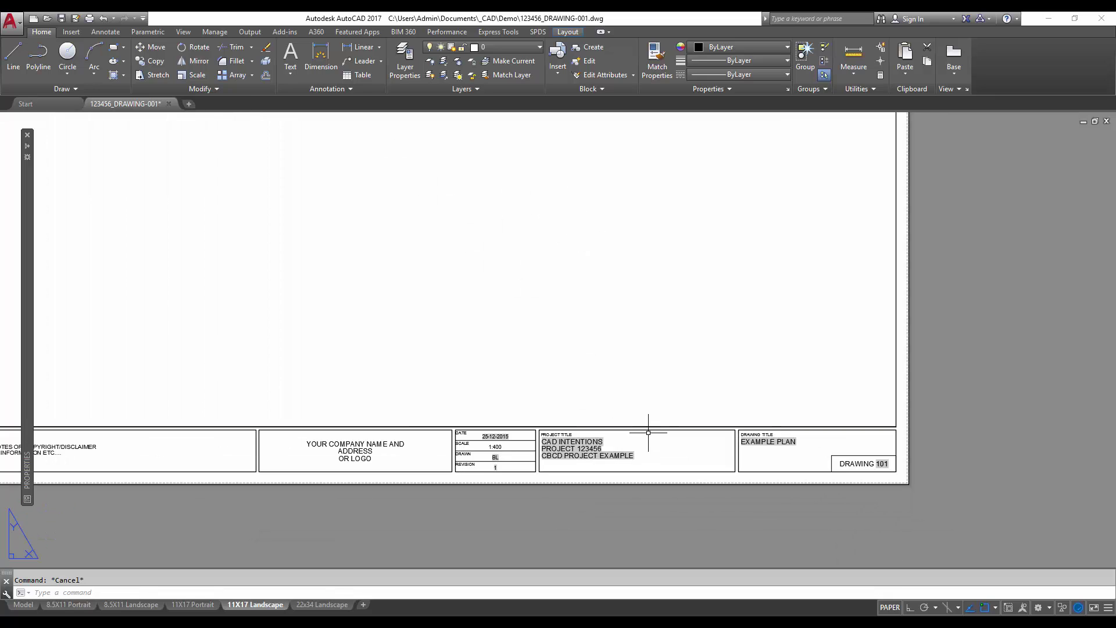
pyautogui.scroll(4, 647, 432)
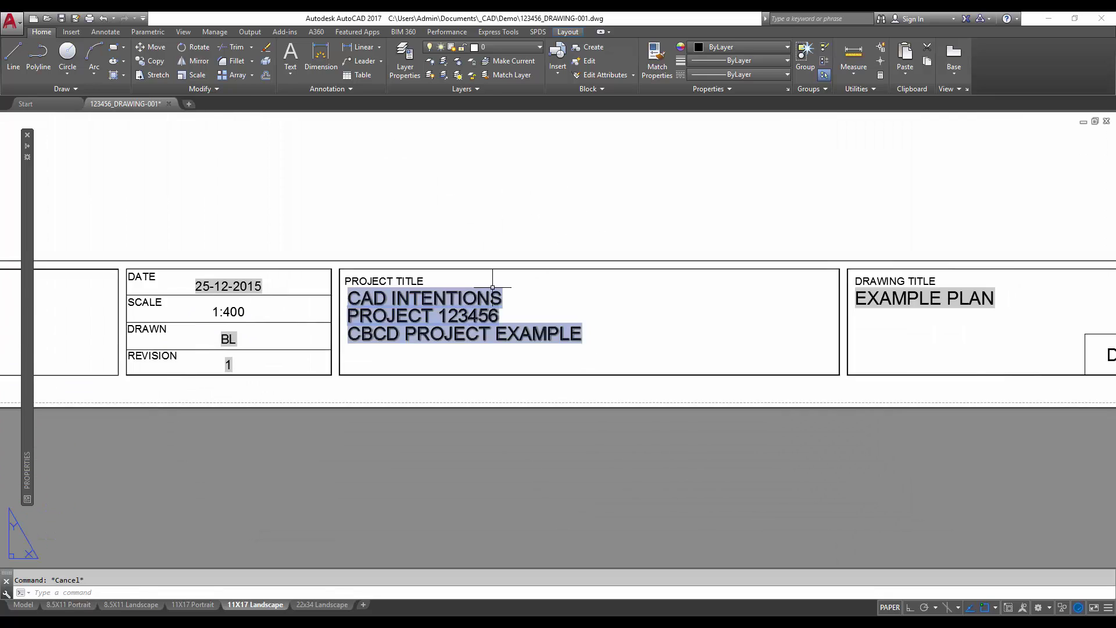
pyautogui.moveTo(767, 310); pyautogui.dragTo(536, 267, button='middle')
pyautogui.click(705, 254)
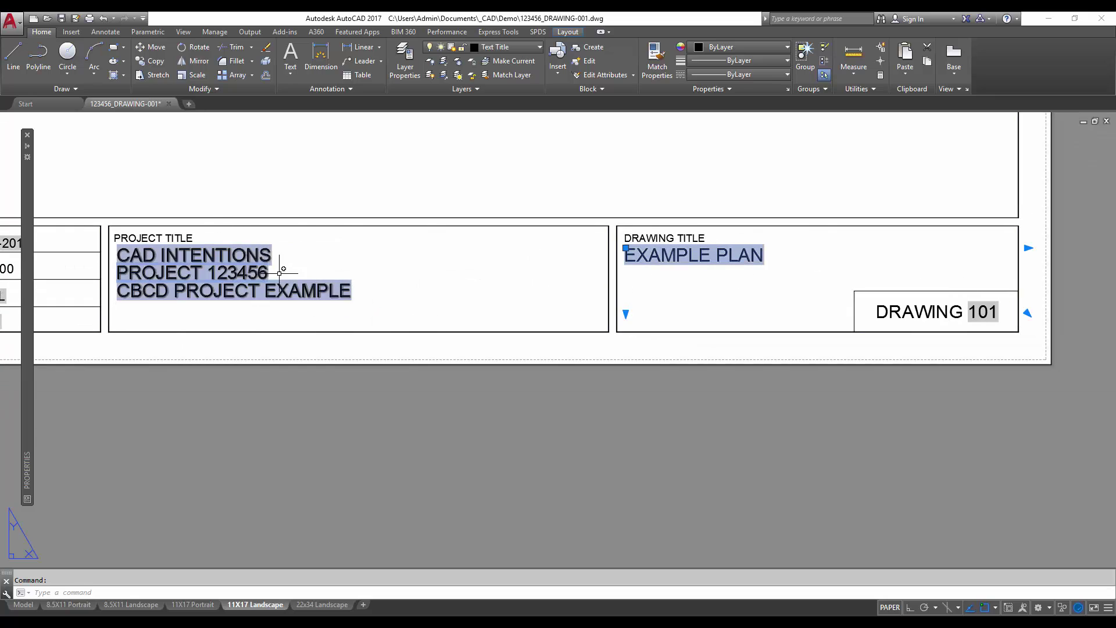
pyautogui.press('Escape')
pyautogui.moveTo(365, 267); pyautogui.dragTo(551, 267, button='middle')
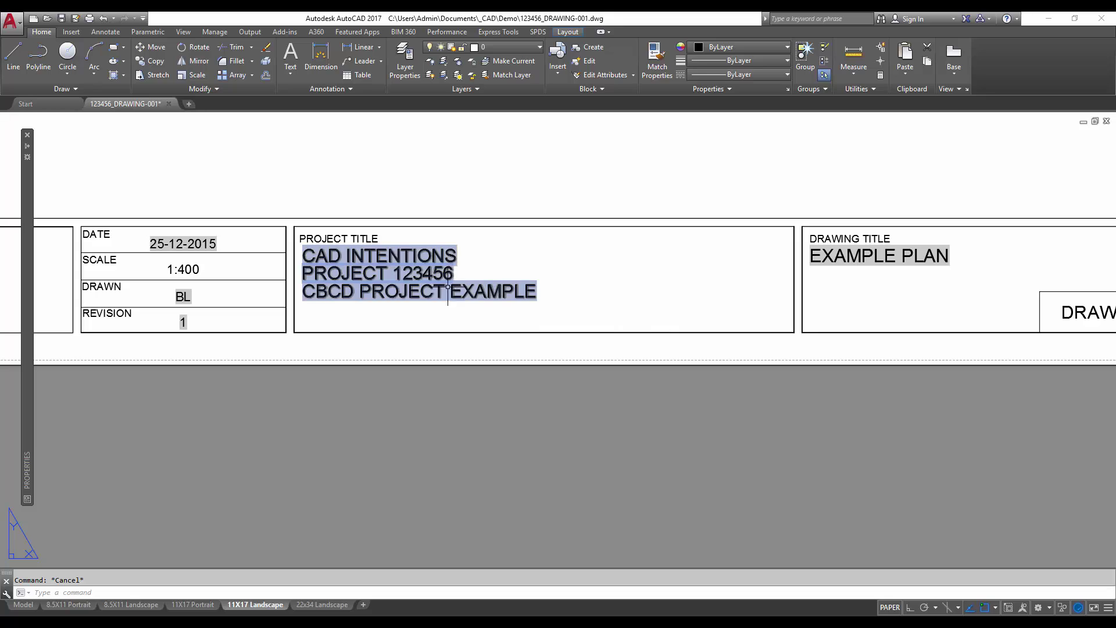
pyautogui.click(416, 287)
pyautogui.press('Escape')
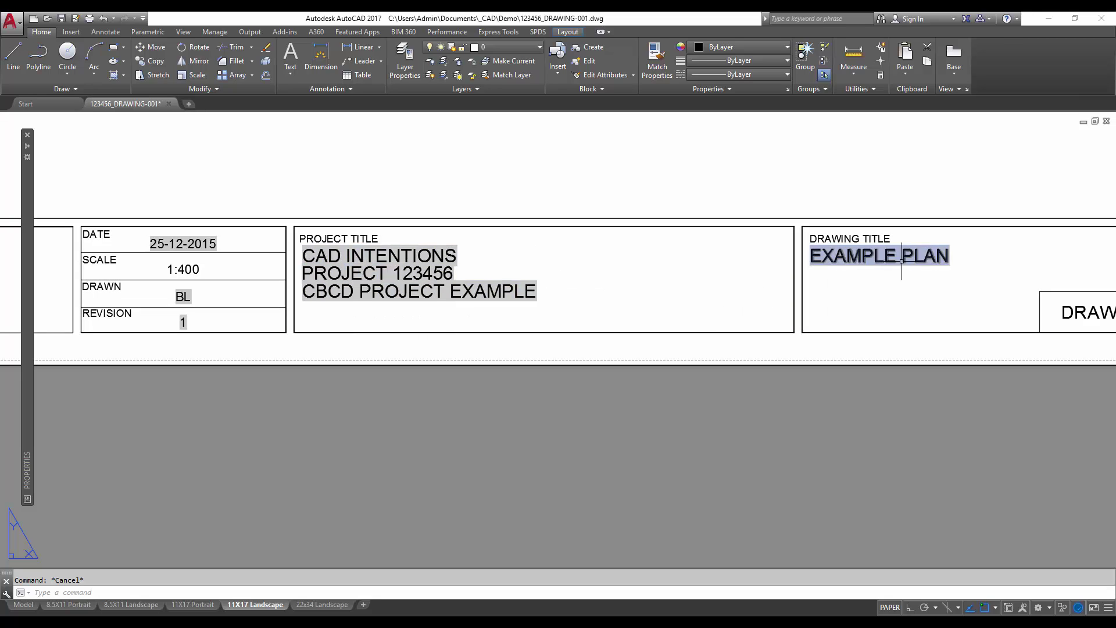
pyautogui.moveTo(913, 273); pyautogui.dragTo(750, 279, button='middle')
# - Open the DRAWING 101 title block text and delete its contents
pyautogui.click(923, 317)
pyautogui.doubleClick(923, 317)
pyautogui.hotkey('ctrl', 'a')
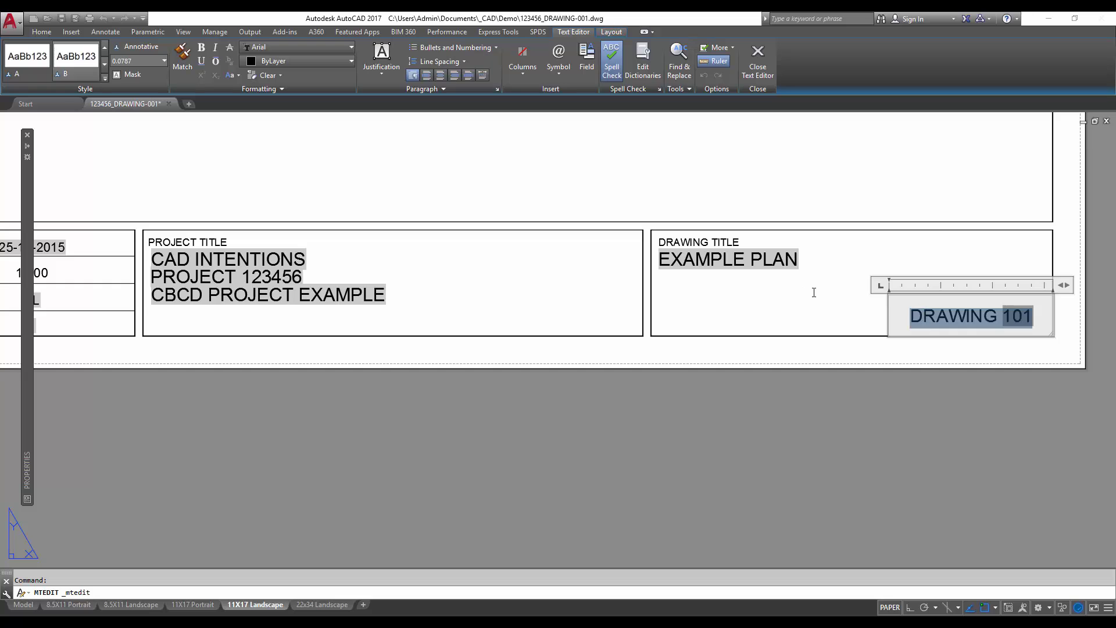
pyautogui.press('Delete')
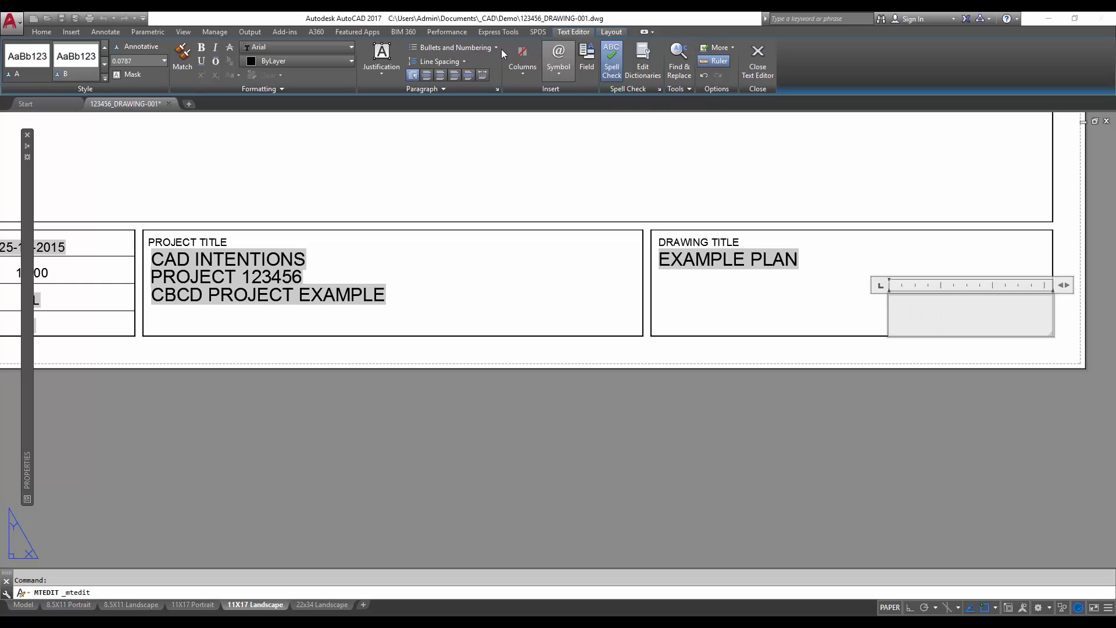
# - Insert a Document Filename field, filename only without extension, reading 123456_DRAWING-001
pyautogui.click(583, 63)
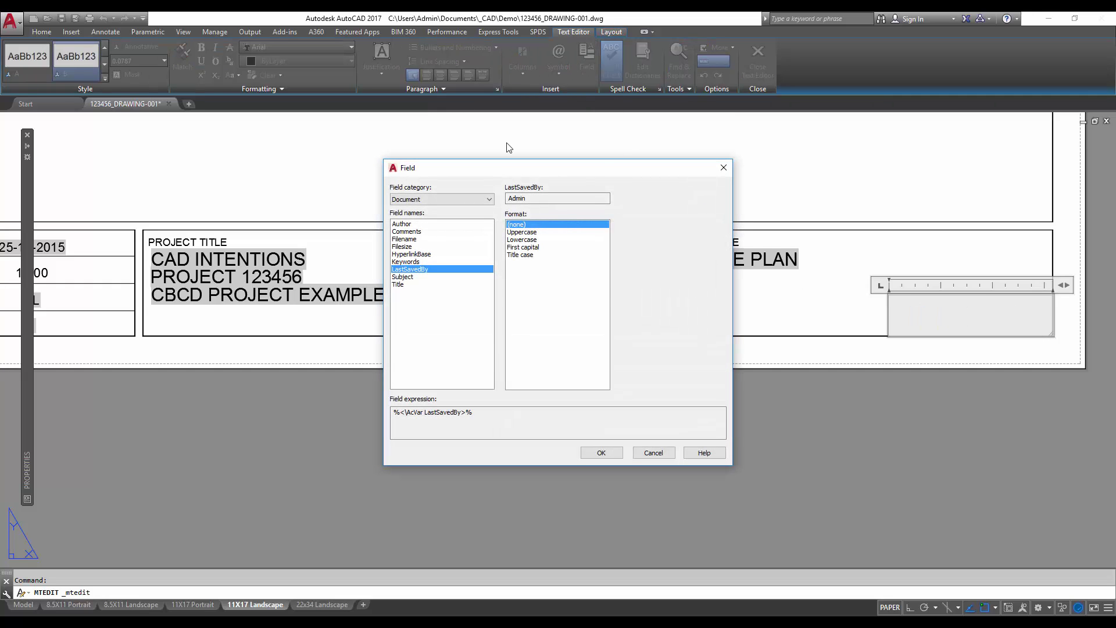
pyautogui.click(426, 200)
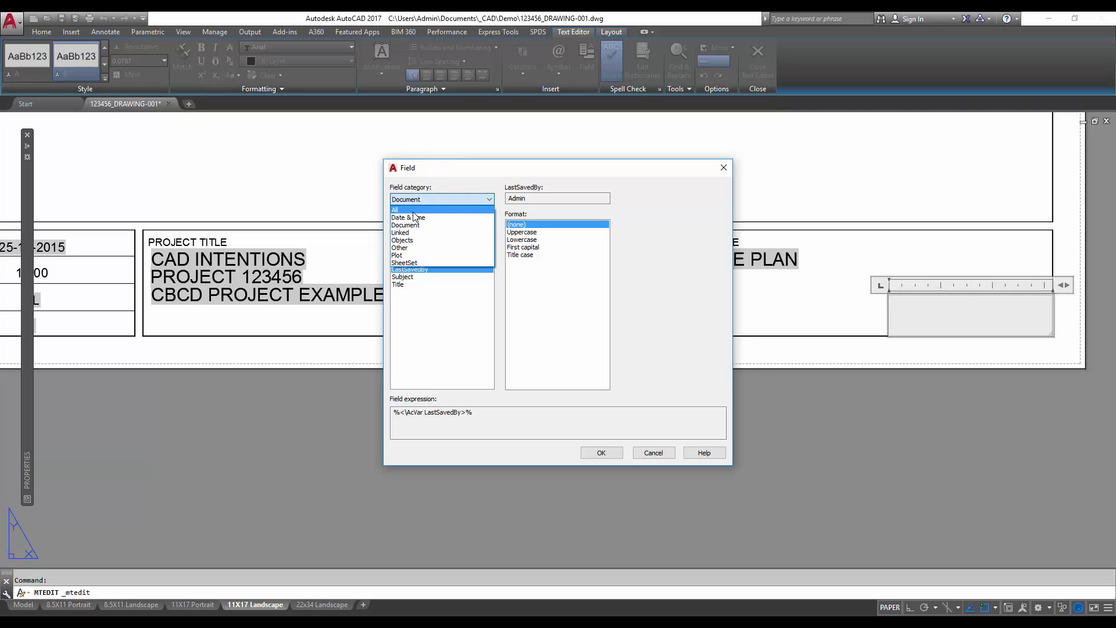
pyautogui.click(407, 226)
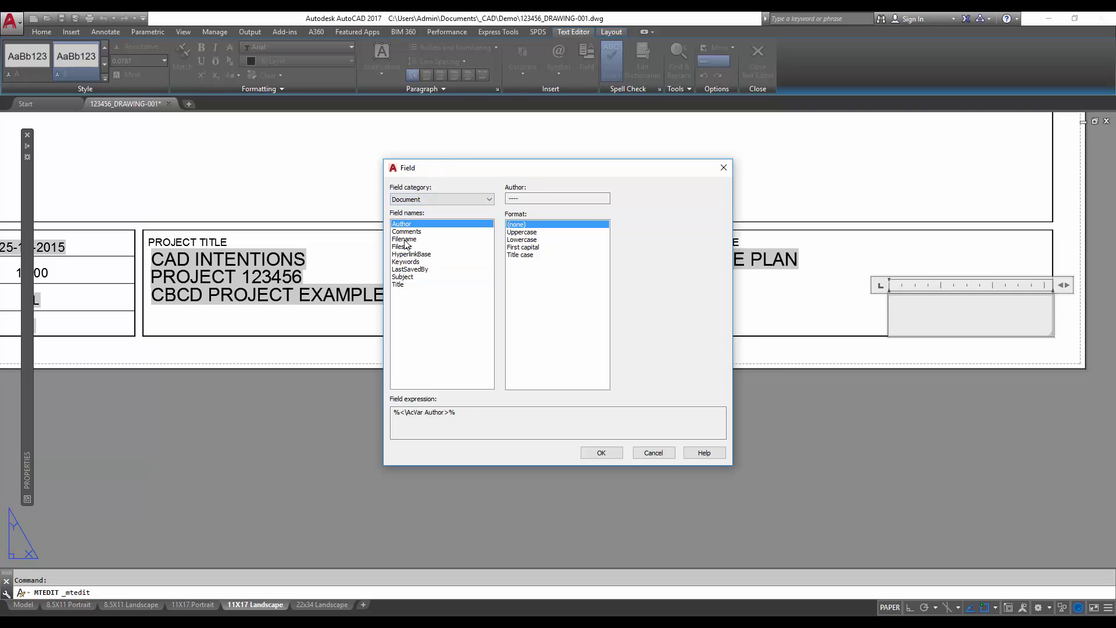
pyautogui.click(404, 240)
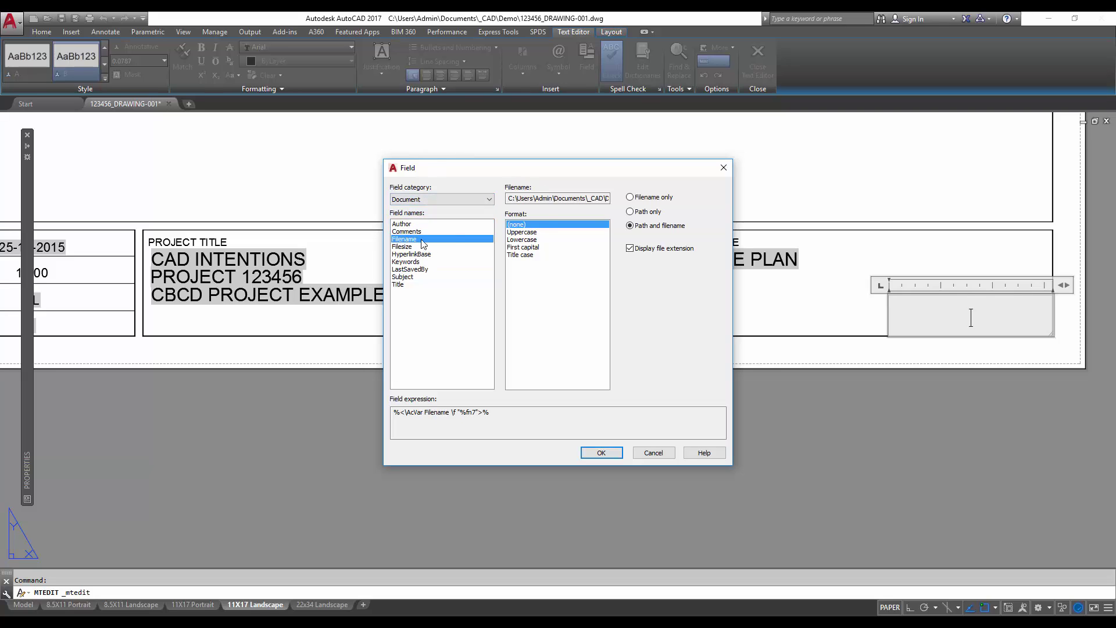
pyautogui.click(631, 197)
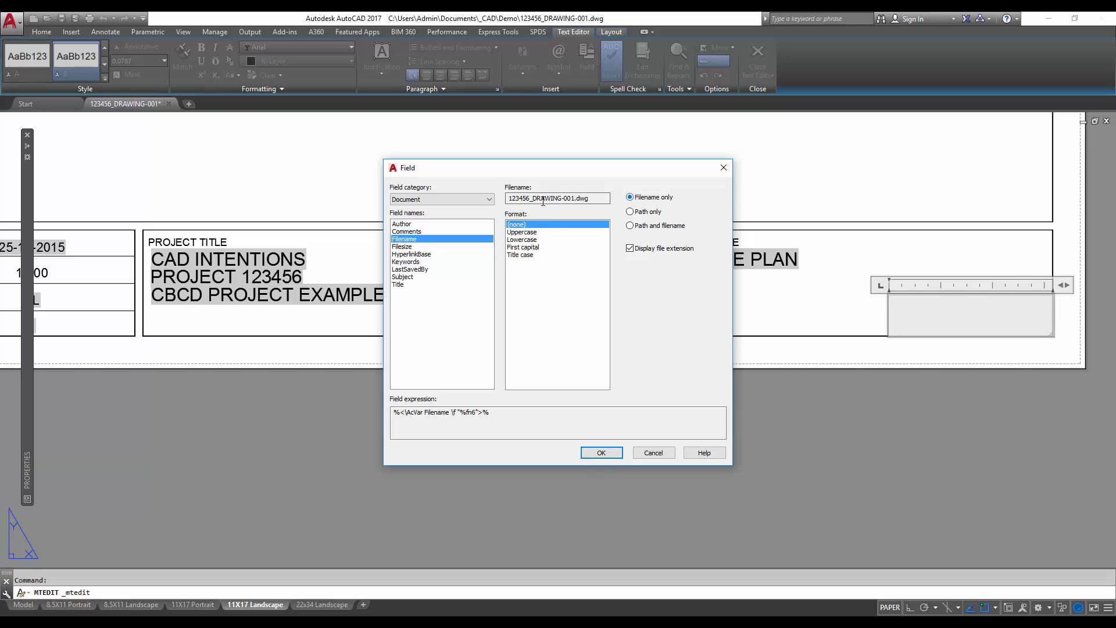
pyautogui.click(629, 250)
pyautogui.click(602, 452)
pyautogui.click(938, 266)
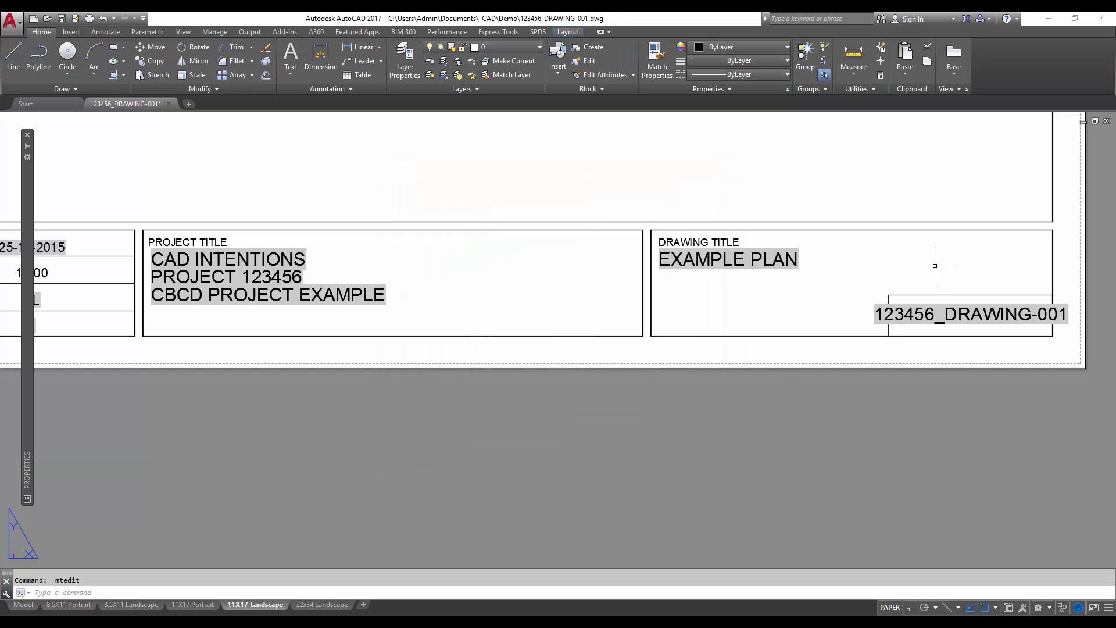
pyautogui.doubleClick(907, 316)
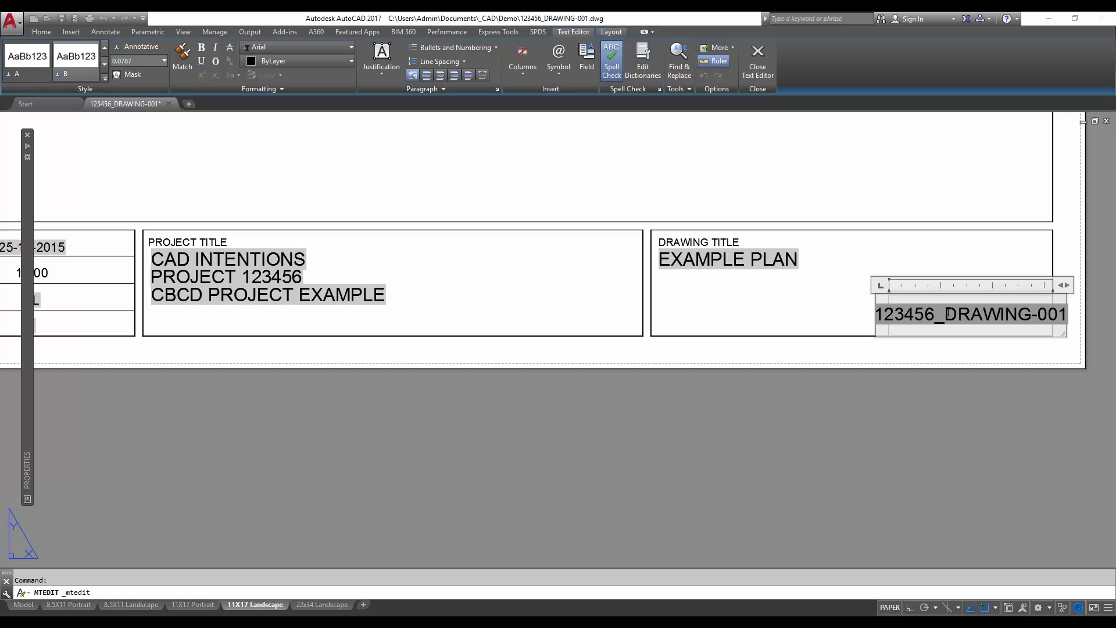
# - Set the 123456_DRAWING-001 field's text height to 0.06
pyautogui.click(951, 316)
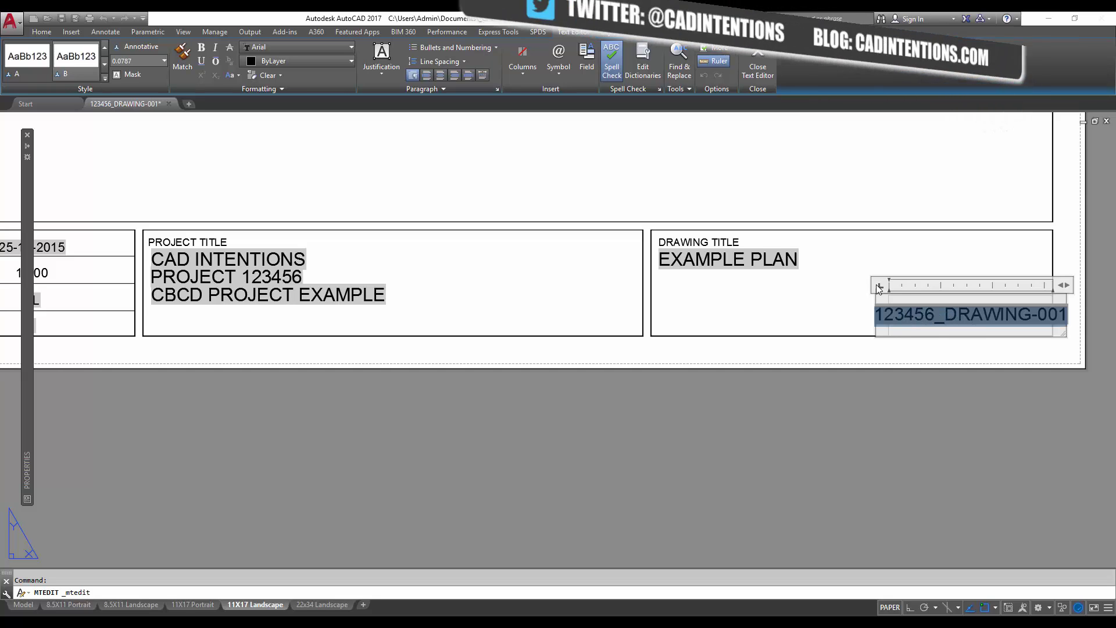
pyautogui.click(129, 63)
pyautogui.write('.05')
pyautogui.press('Return')
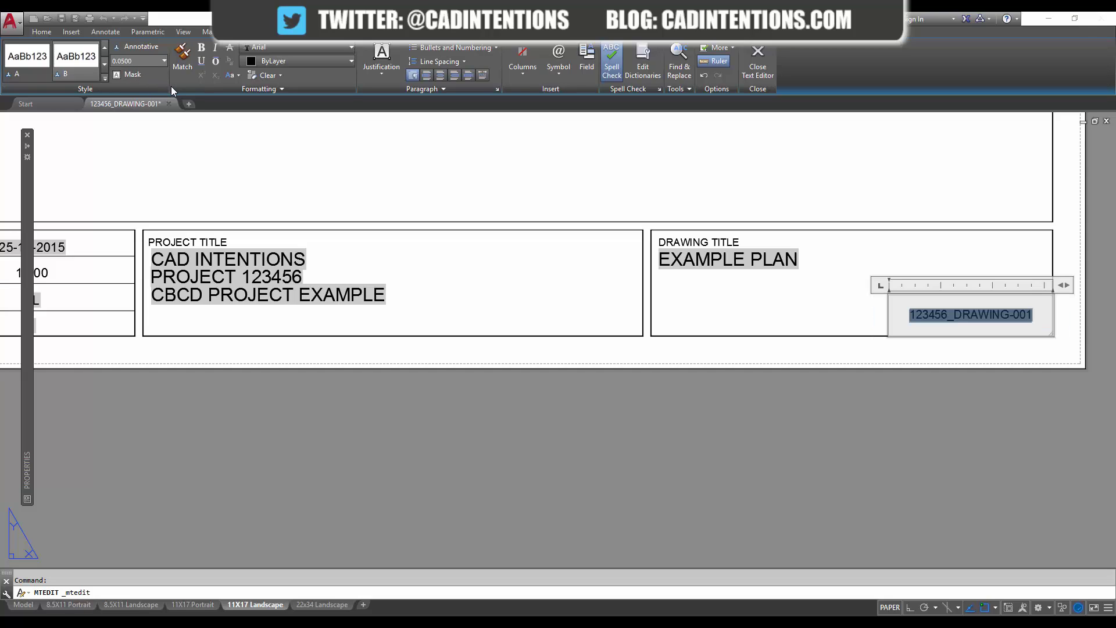
pyautogui.click(139, 59)
pyautogui.write('.06')
pyautogui.press('Return')
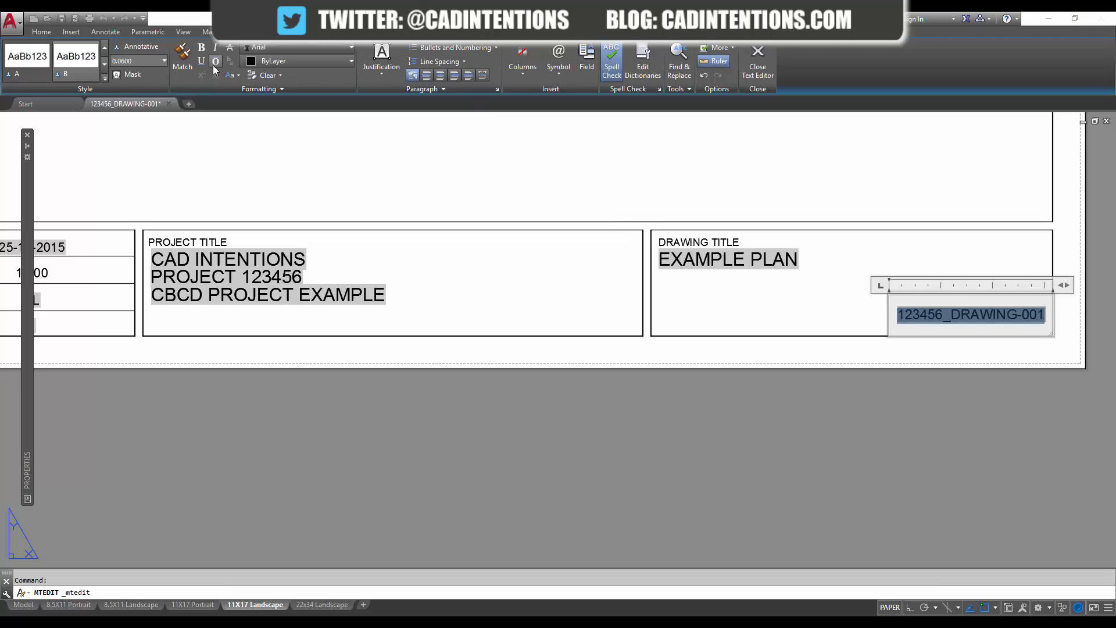
# - Make the drawing number field italic, bold and underlined, then close the editor
pyautogui.click(216, 49)
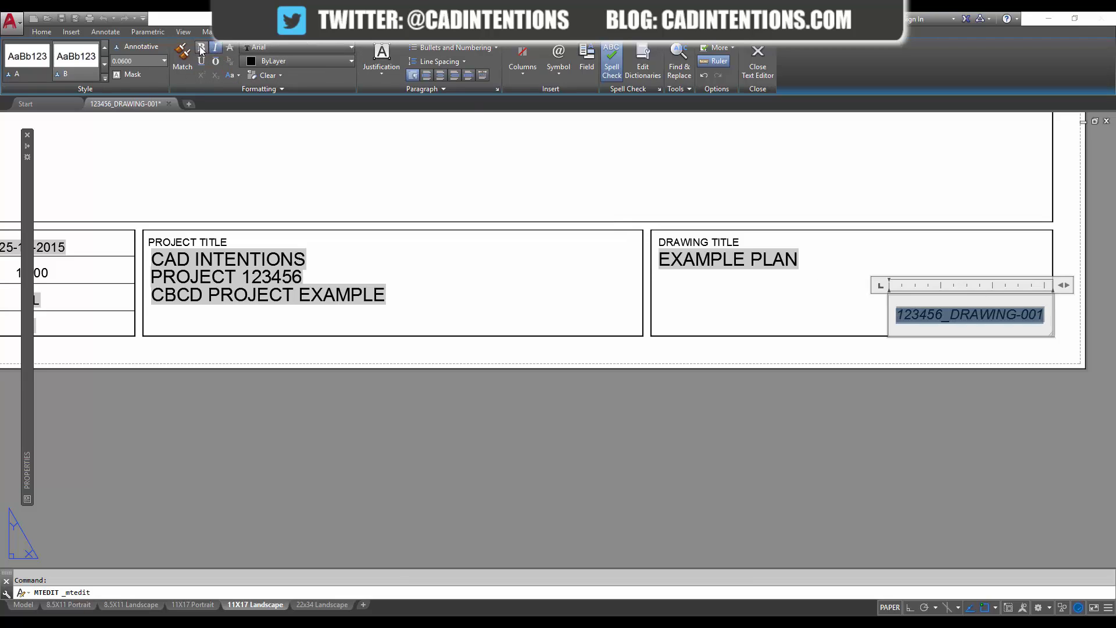
pyautogui.click(202, 47)
pyautogui.click(201, 61)
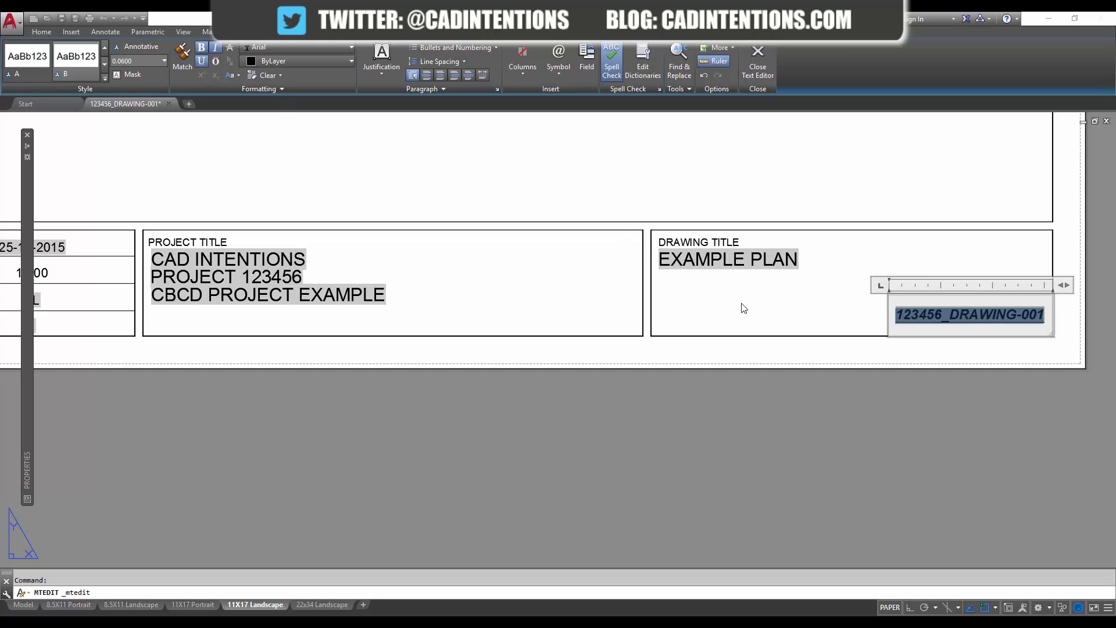
pyautogui.click(765, 318)
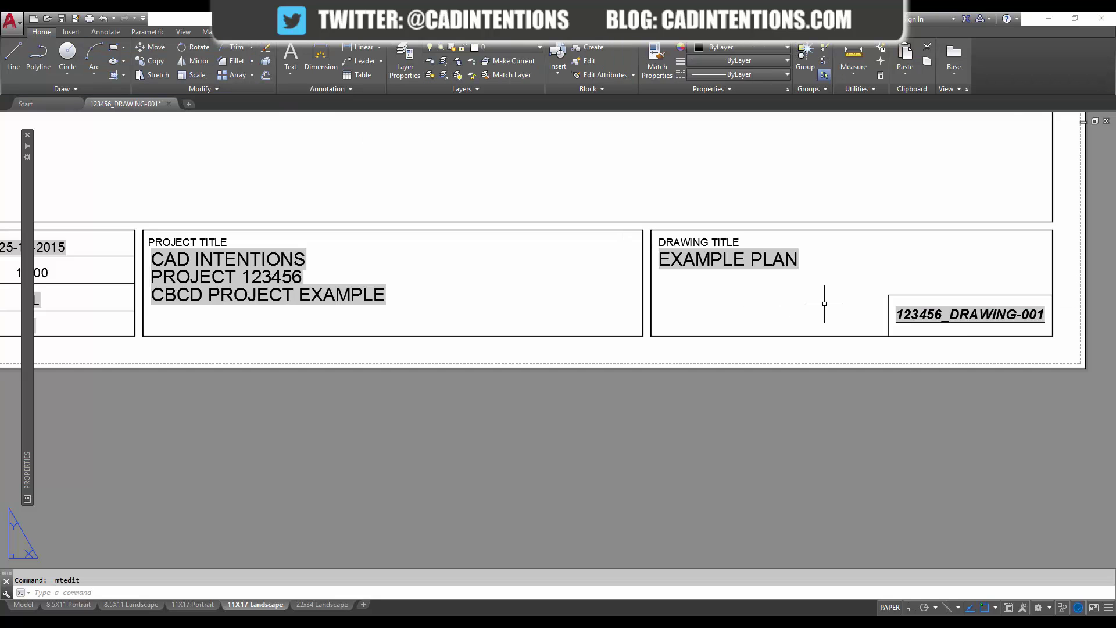
pyautogui.scroll(4, 861, 303)
pyautogui.scroll(-4, 901, 286)
pyautogui.press('Escape')
# - Save the drawing with SAVEAS as 123456_DRAWING-002-EXAMPLE.dwg, changing the number from 001 to 002
pyautogui.click(480, 138)
pyautogui.press('Escape')
pyautogui.moveTo(584, 154); pyautogui.dragTo(620, 182, button='middle')
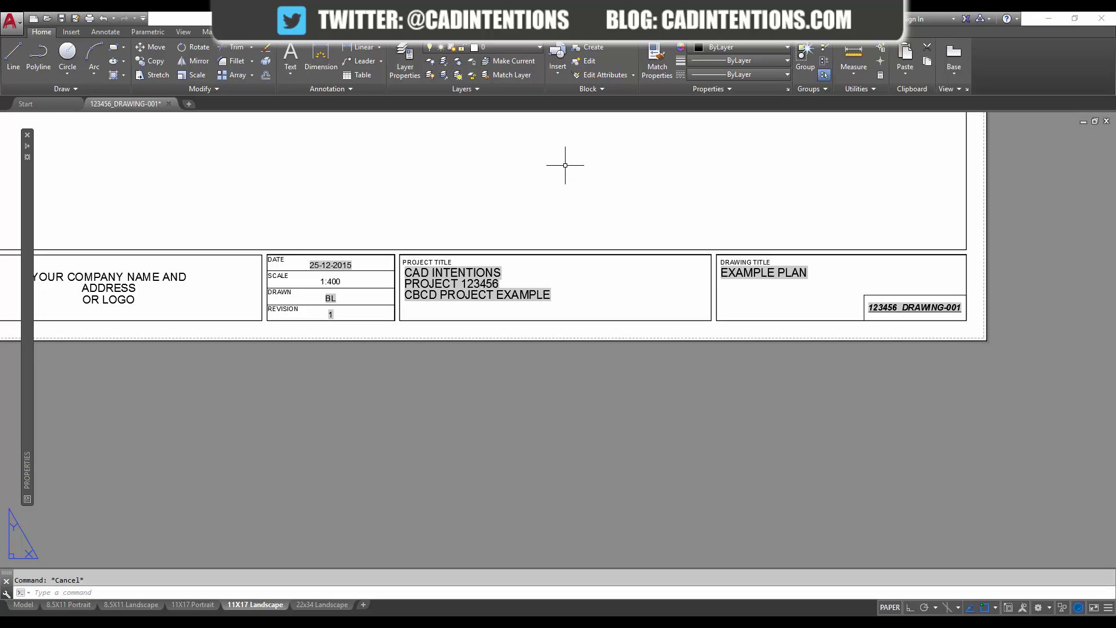
pyautogui.write('SAVEAS')
pyautogui.press('Return')
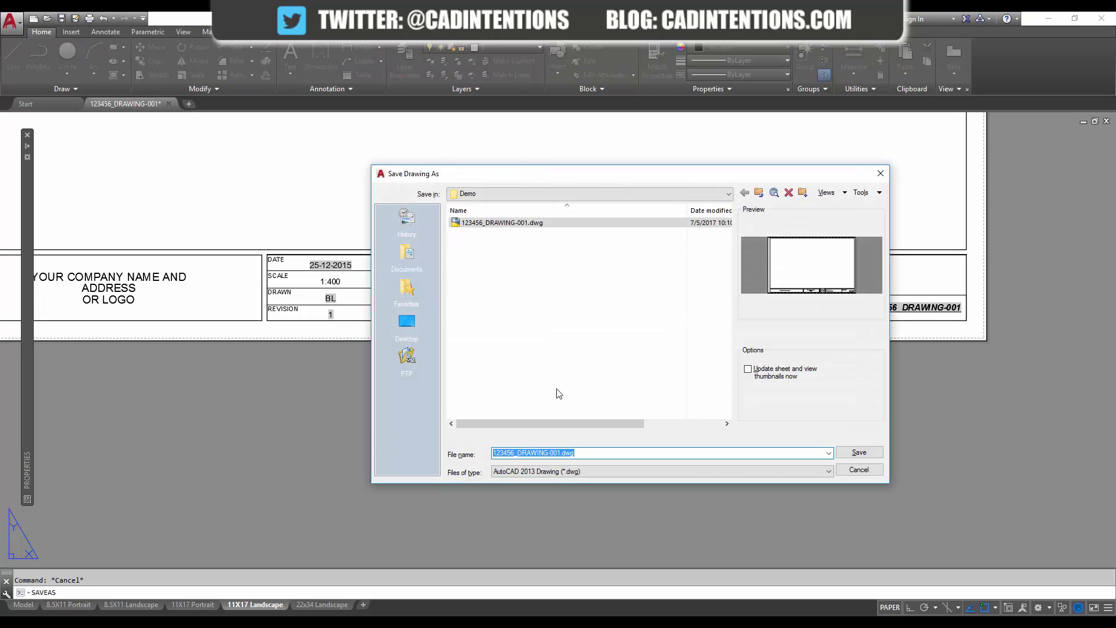
pyautogui.click(562, 453)
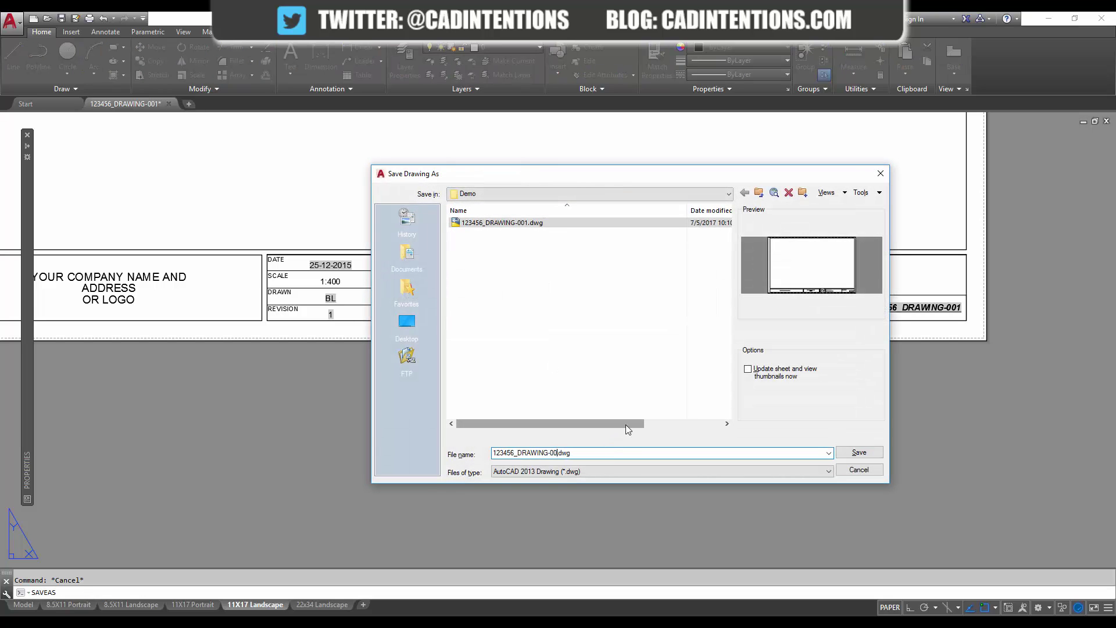
pyautogui.press('Delete')
pyautogui.write('2')
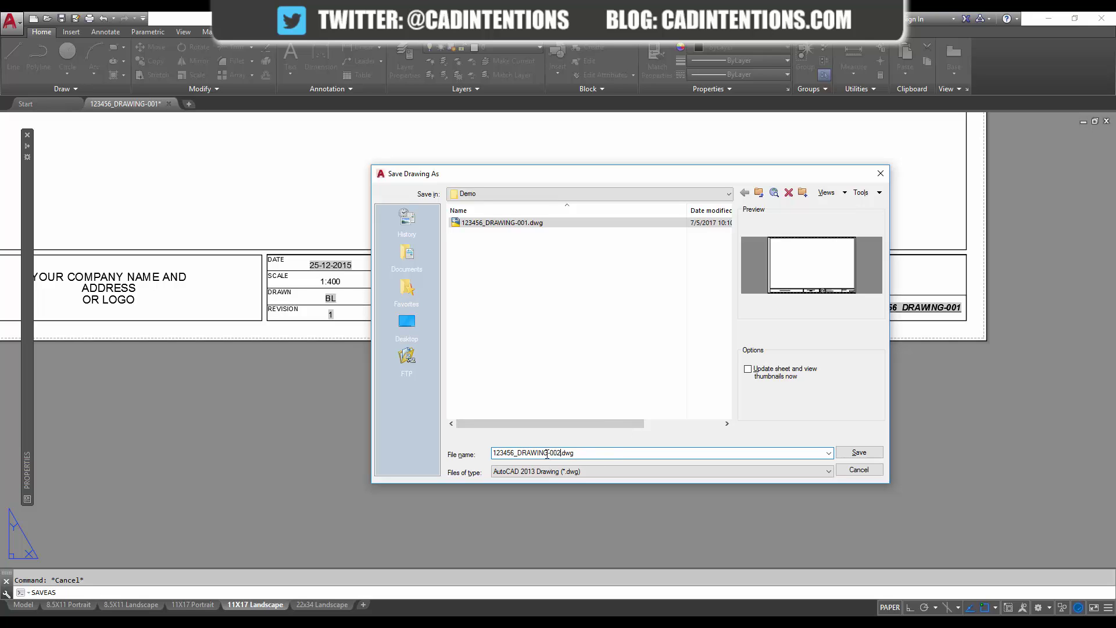
pyautogui.hotkey('ctrl', 'shift', 'Left')
pyautogui.hotkey('ctrl', 'shift', 'Left')
pyautogui.press('Left')
pyautogui.write('-EXAMPL')
pyautogui.click(862, 454)
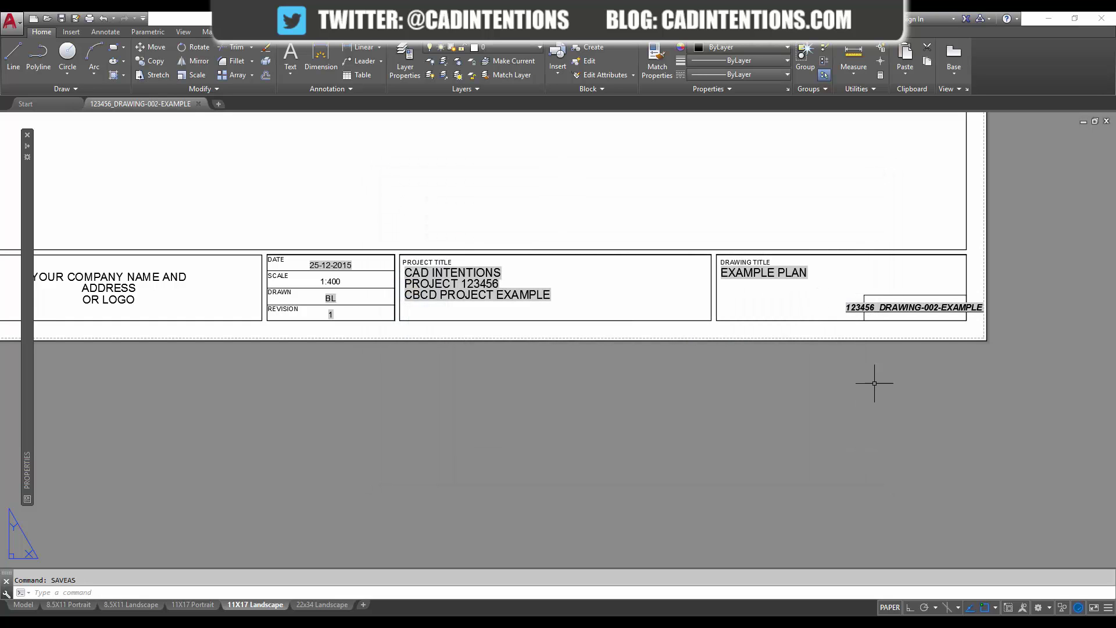
pyautogui.click(922, 309)
pyautogui.press('Escape')
pyautogui.scroll(-4, 776, 229)
pyautogui.moveTo(584, 169); pyautogui.dragTo(770, 391, button='middle')
pyautogui.scroll(5, 498, 232)
pyautogui.moveTo(399, 276); pyautogui.dragTo(471, 303, button='middle')
pyautogui.scroll(4, 554, 304)
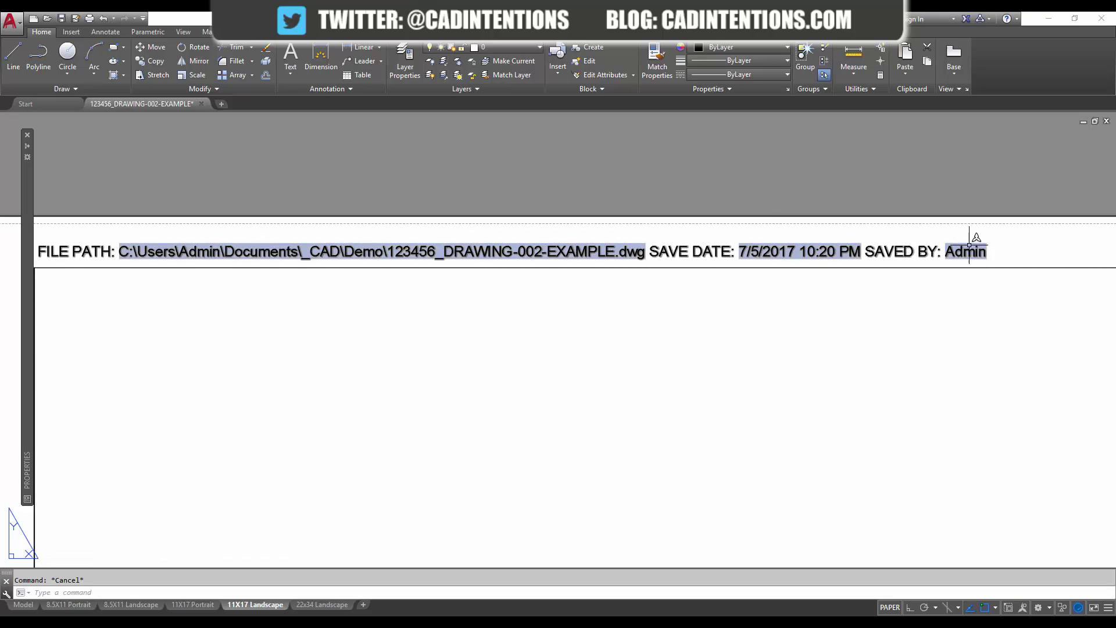
pyautogui.scroll(-6, 875, 314)
pyautogui.moveTo(875, 314); pyautogui.dragTo(701, 265, button='middle')
pyautogui.scroll(1, 701, 265)
pyautogui.scroll(-6, 673, 229)
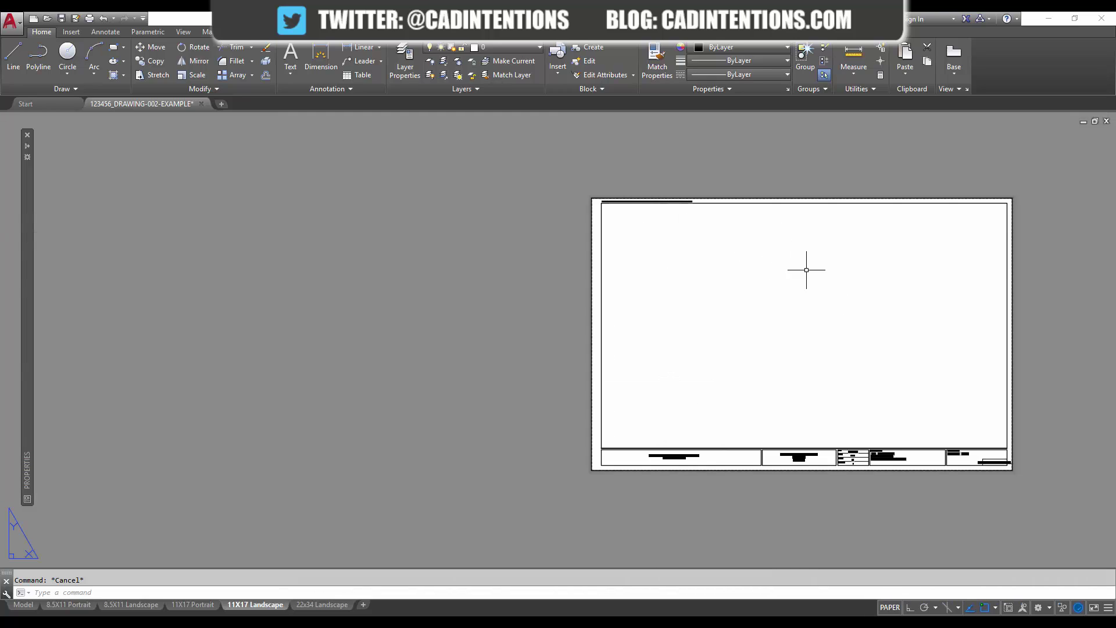
pyautogui.moveTo(810, 269); pyautogui.dragTo(692, 279, button='middle')
pyautogui.write('z')
pyautogui.press('Return')
pyautogui.write('e')
pyautogui.press('Return')
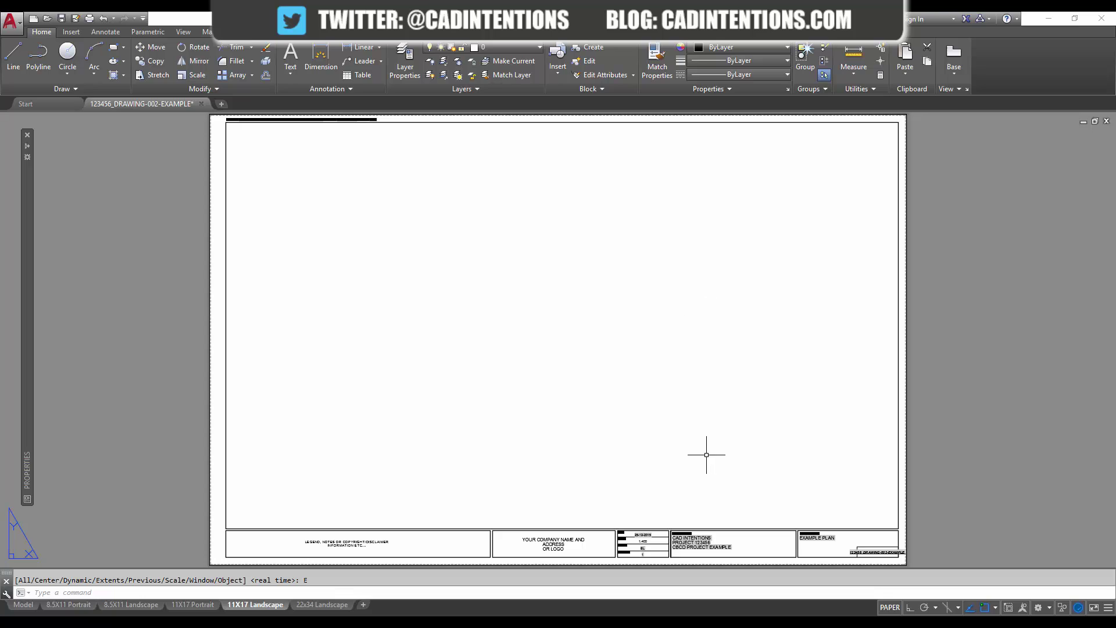
pyautogui.moveTo(708, 454); pyautogui.dragTo(683, 342, button='middle')
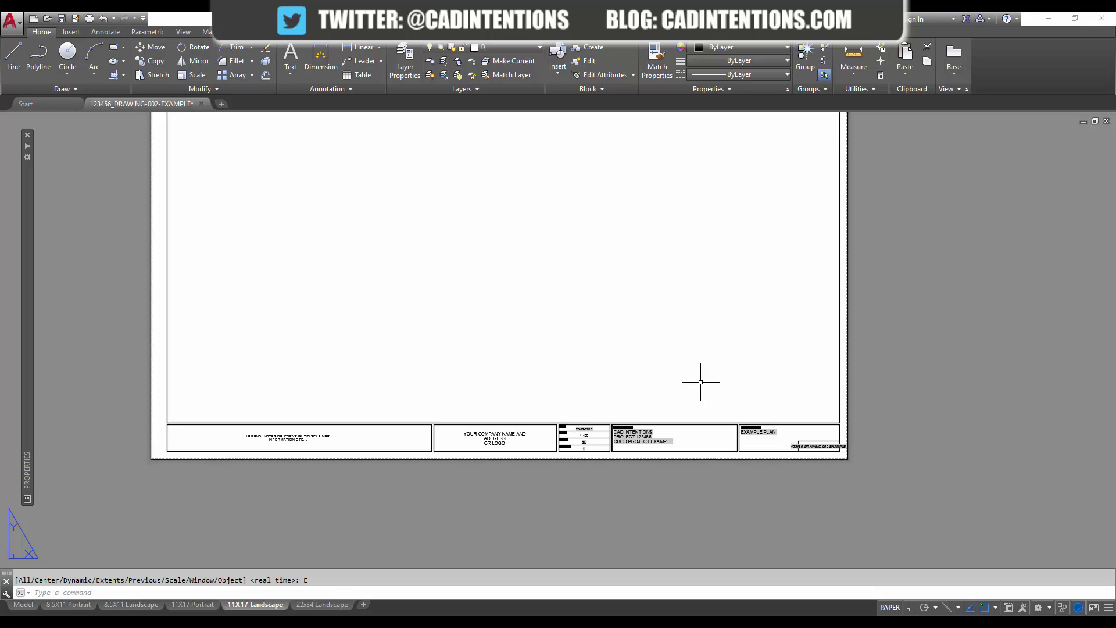
pyautogui.moveTo(673, 449); pyautogui.dragTo(622, 406, button='middle')
pyautogui.scroll(2, 622, 406)
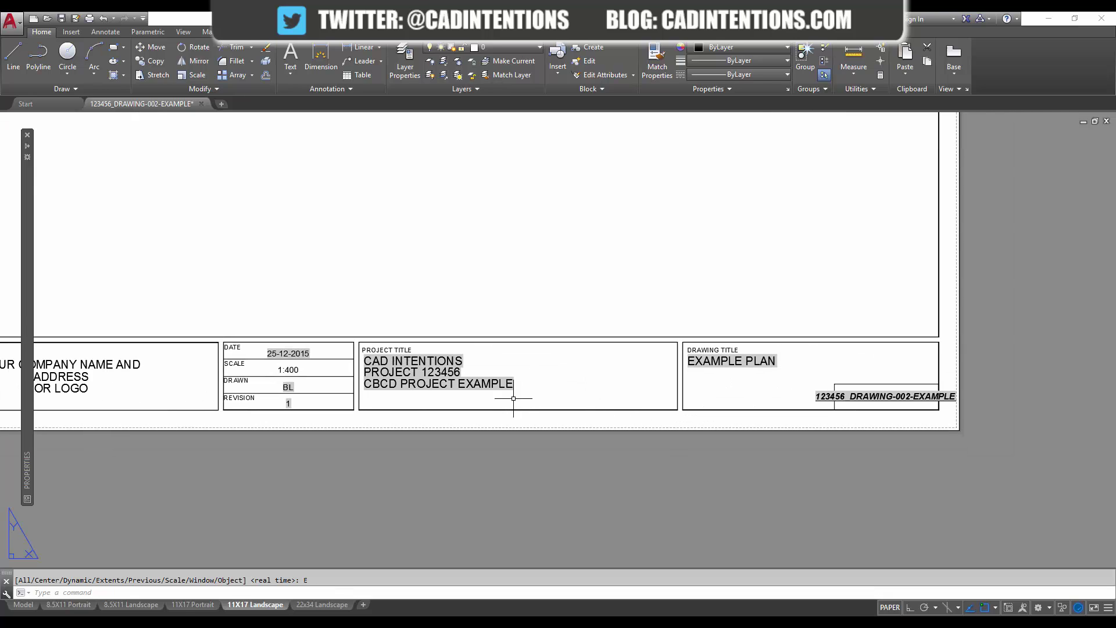